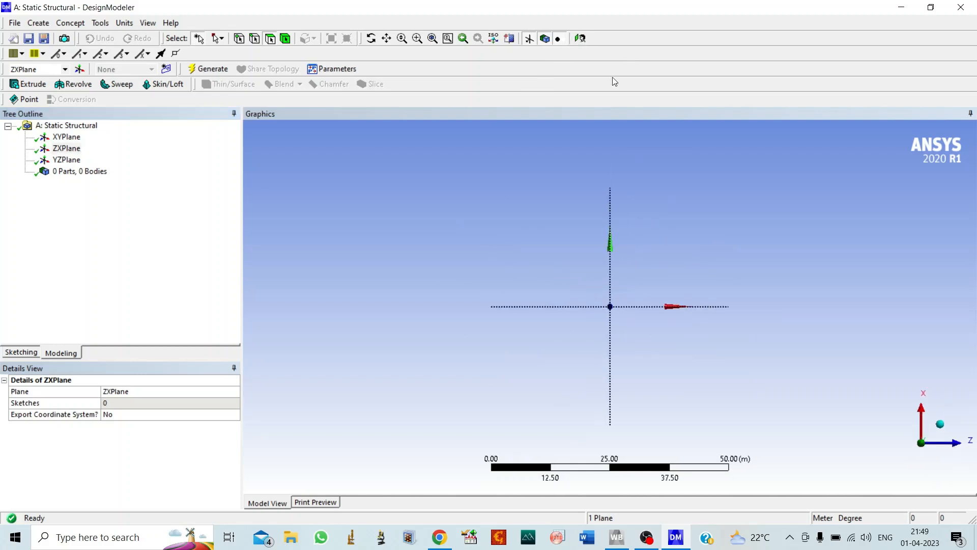
Set the units to millimetres and sketch a horizontal line about 70 mm long from the origin on the ZX plane.
{"action": "left_click", "coordinate": [124, 23]}
{"action": "left_click", "coordinate": [148, 63]}
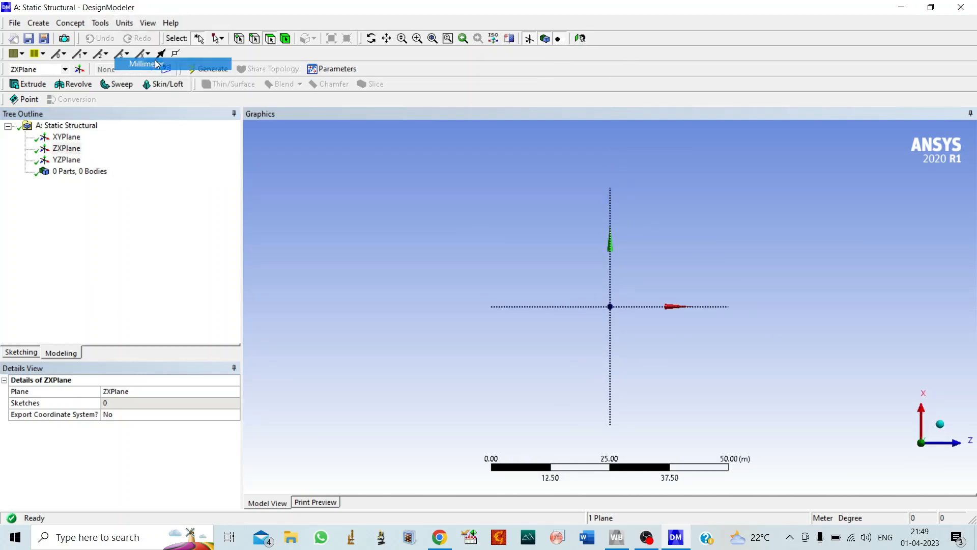
{"action": "left_click", "coordinate": [21, 352]}
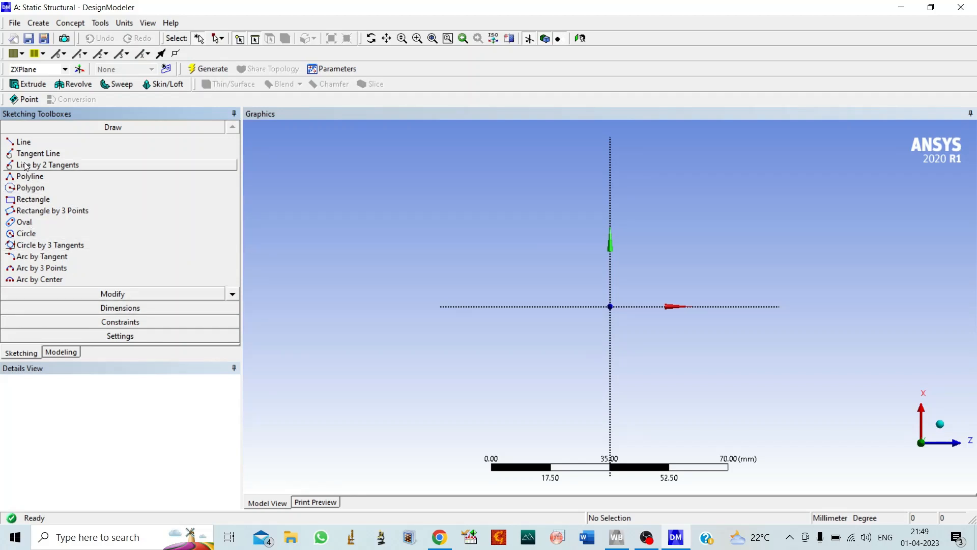
{"action": "left_click", "coordinate": [23, 143]}
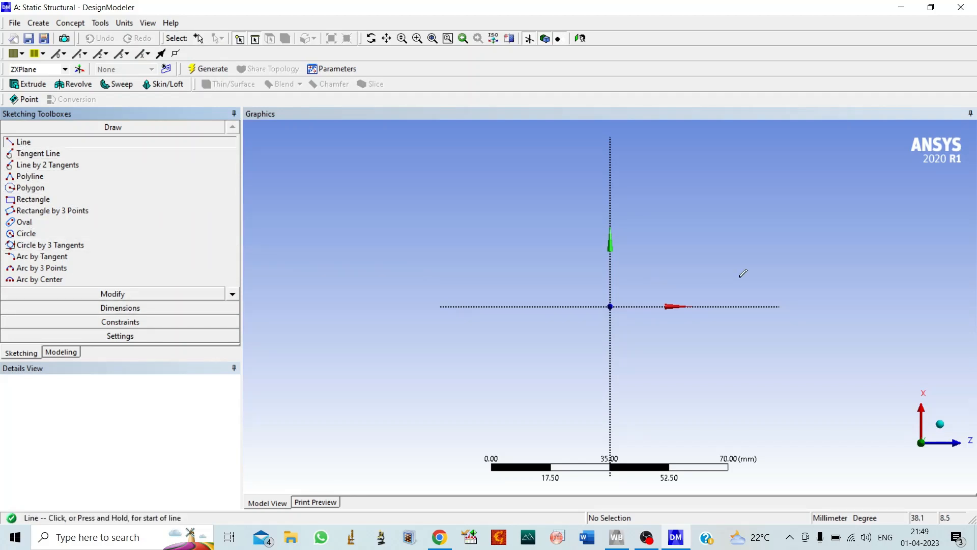
{"action": "left_click", "coordinate": [611, 306]}
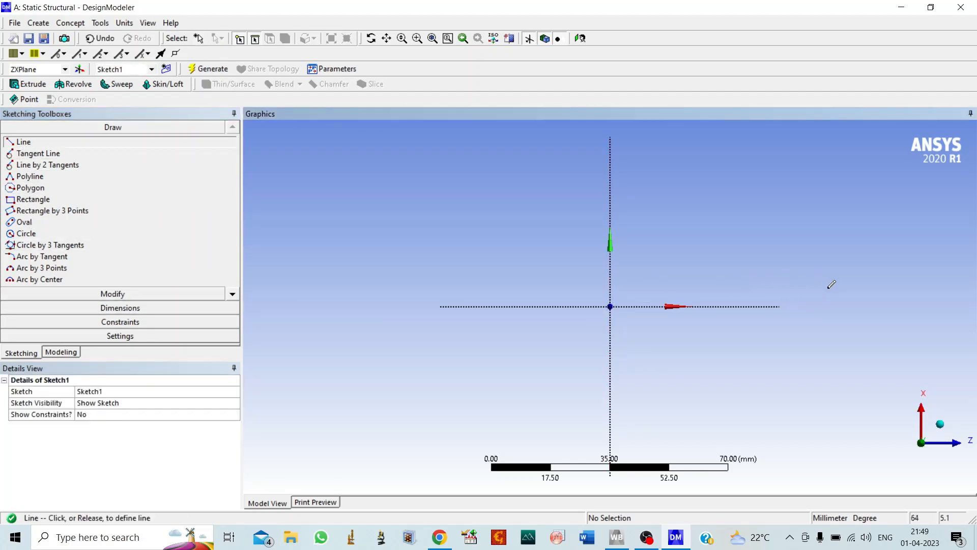
{"action": "left_click", "coordinate": [847, 305]}
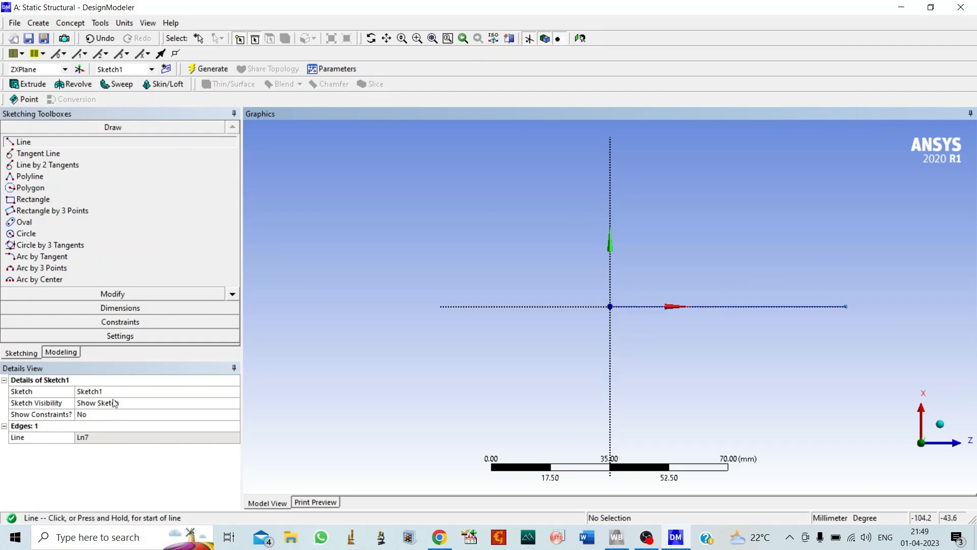
Add a general dimension to the horizontal line and set its length to 200 mm.
{"action": "left_click", "coordinate": [115, 309]}
{"action": "left_click", "coordinate": [29, 171]}
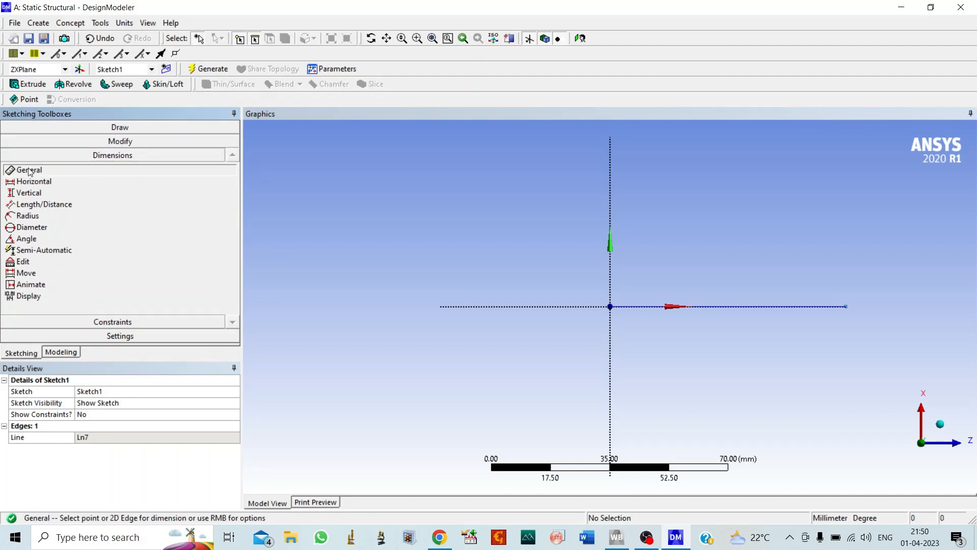
{"action": "left_click", "coordinate": [713, 305]}
{"action": "left_click", "coordinate": [714, 329]}
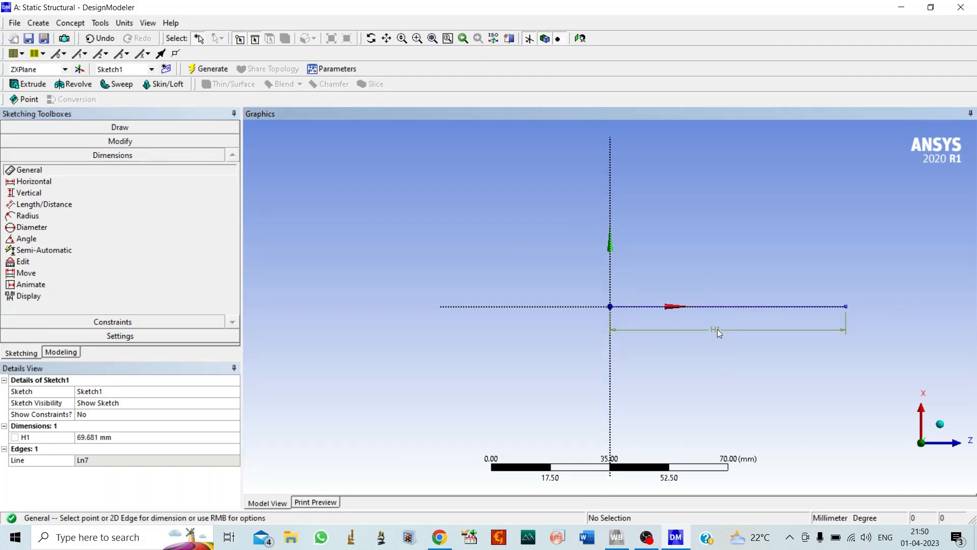
{"action": "left_click", "coordinate": [109, 437]}
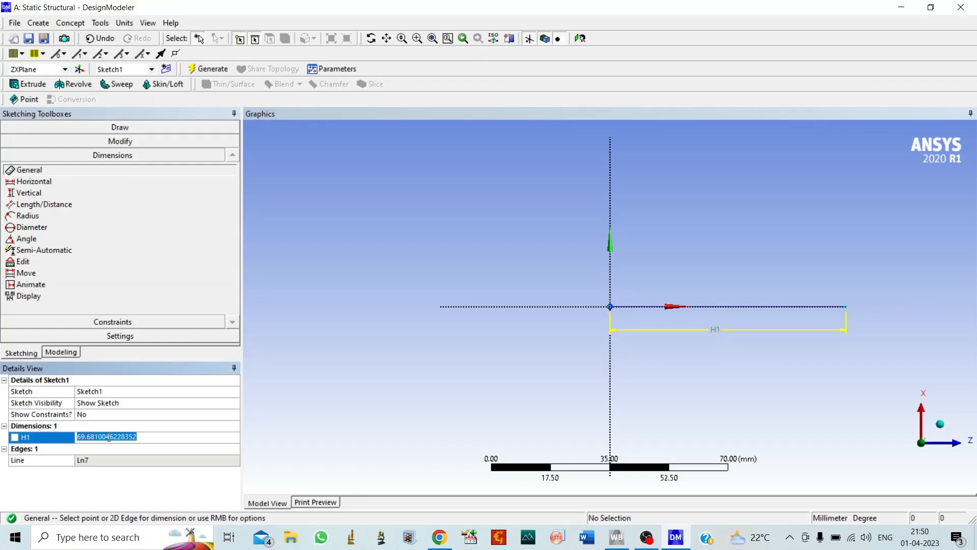
{"action": "type", "text": "200"}
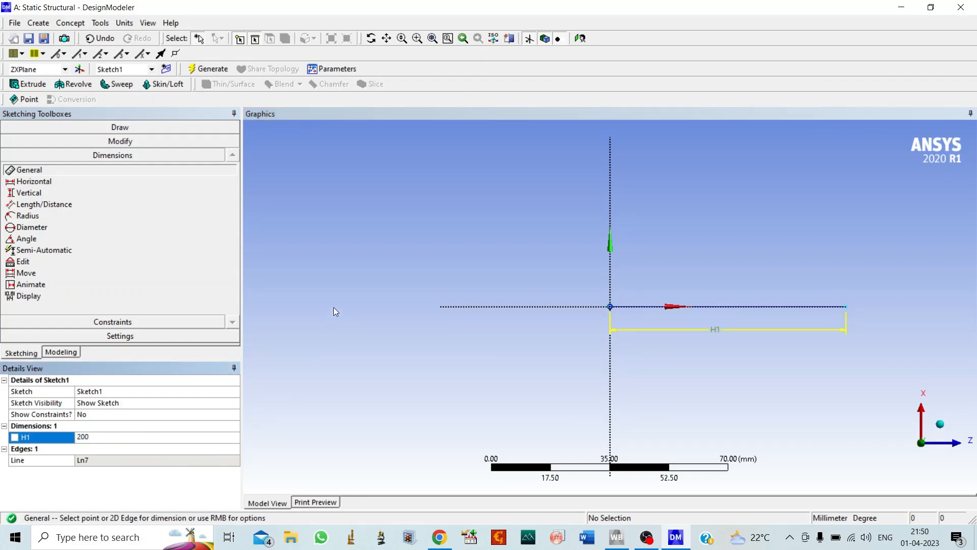
{"action": "key", "text": "Return"}
{"action": "scroll", "coordinate": [413, 393], "scroll_direction": "down", "scroll_amount": 5}
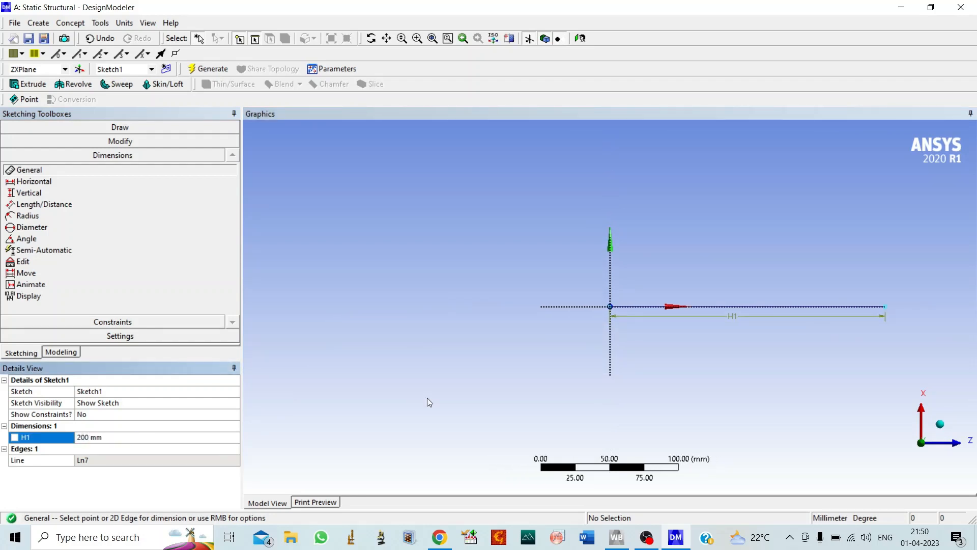
{"action": "scroll", "coordinate": [680, 299], "scroll_direction": "up", "scroll_amount": 5}
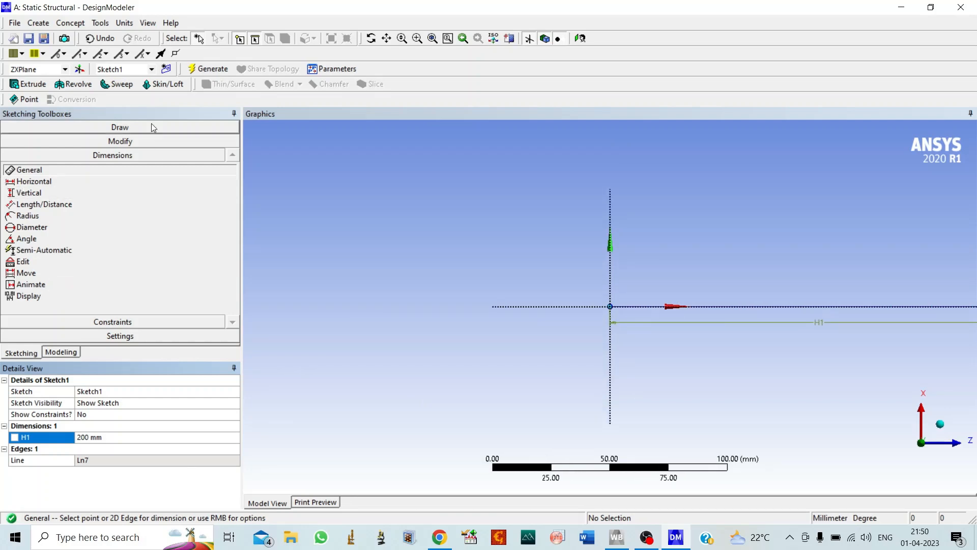
Create a new sketch on the ZX plane and draw a circle about 16 mm in diameter, centred on the vertical axis about 45 mm above the origin.
{"action": "left_click", "coordinate": [61, 352]}
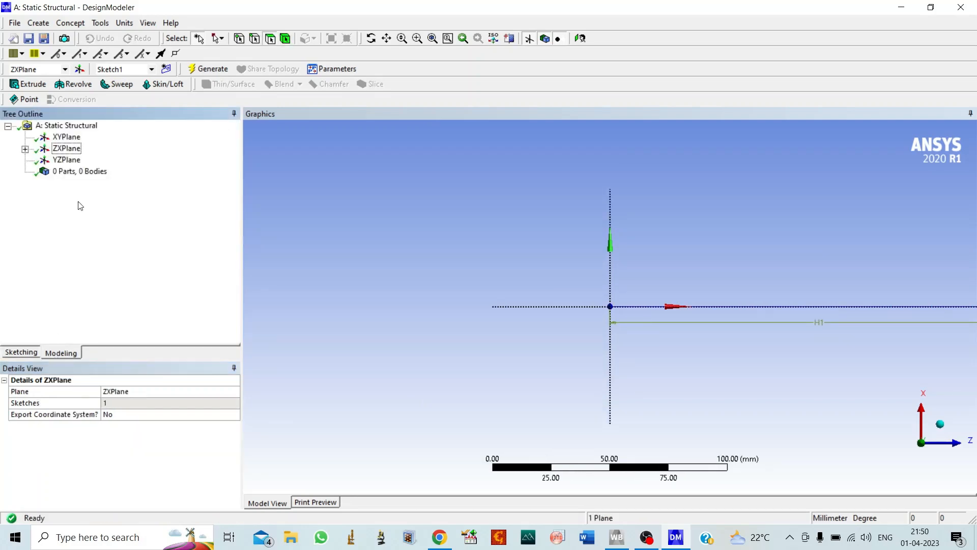
{"action": "left_click", "coordinate": [24, 149]}
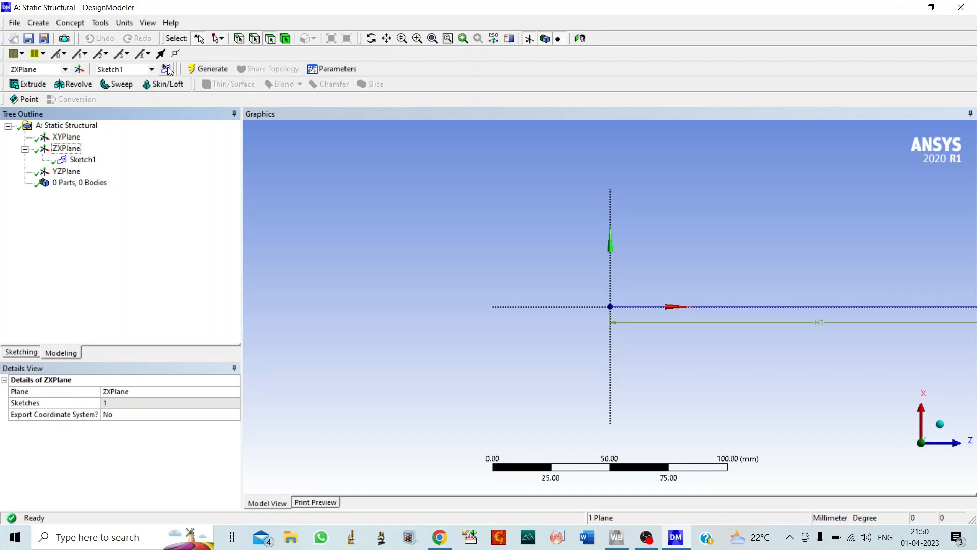
{"action": "left_click", "coordinate": [166, 68]}
{"action": "left_click", "coordinate": [21, 352]}
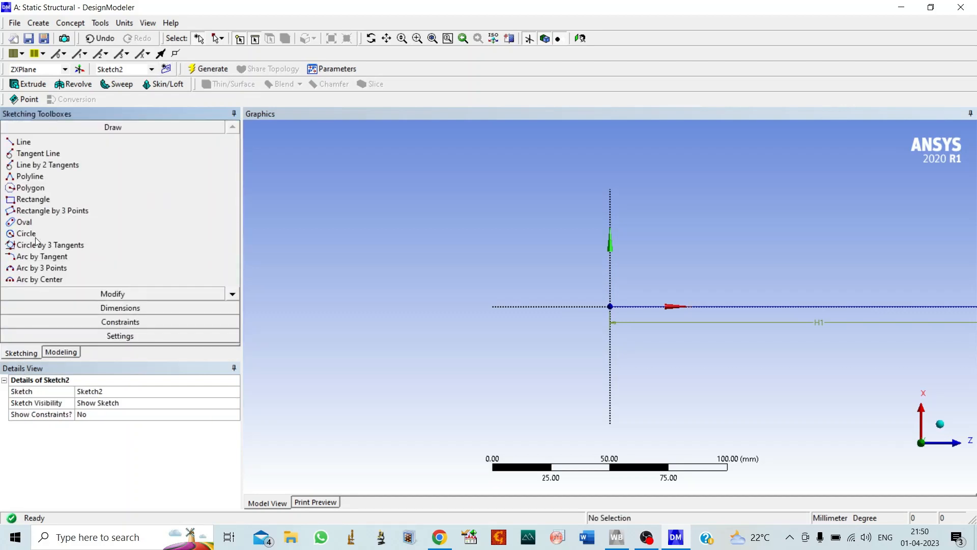
{"action": "left_click", "coordinate": [31, 236]}
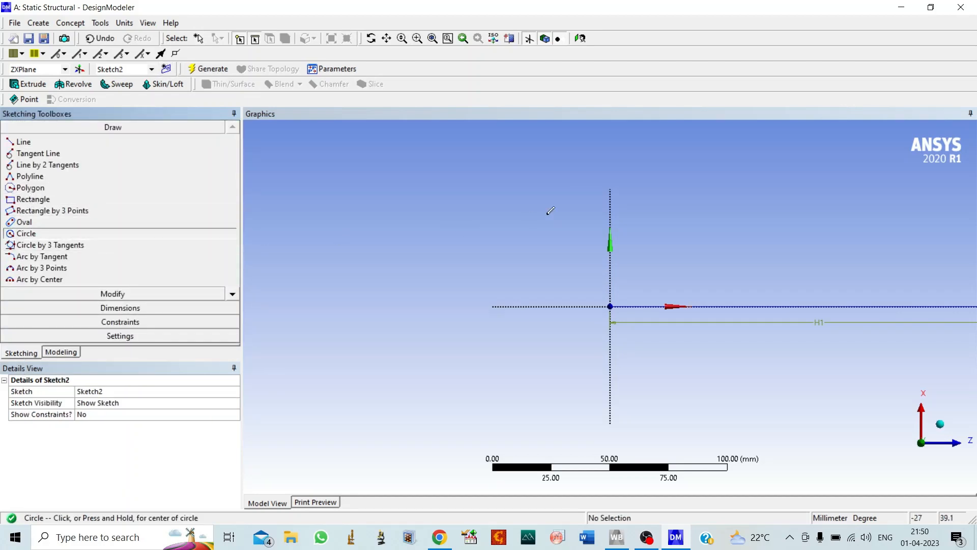
{"action": "left_click", "coordinate": [610, 200]}
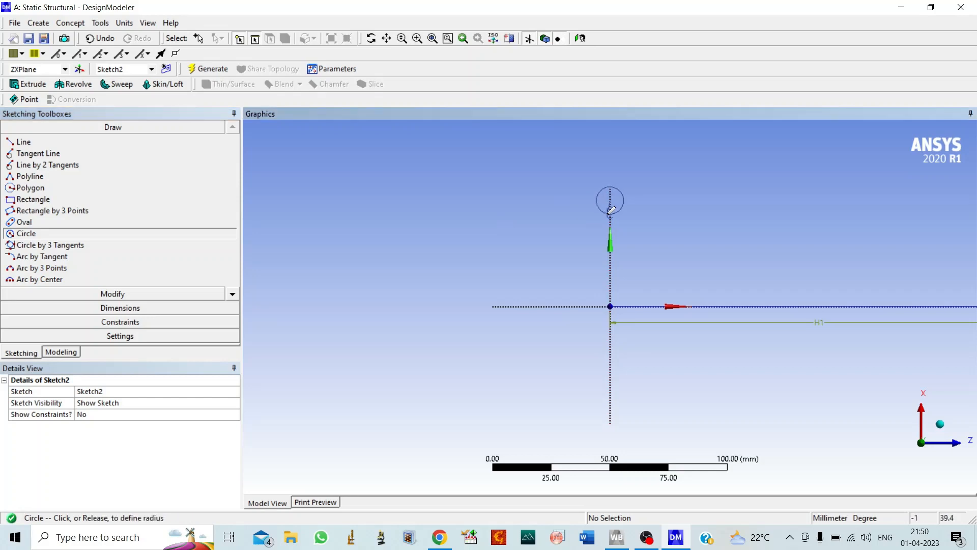
{"action": "left_click", "coordinate": [628, 206]}
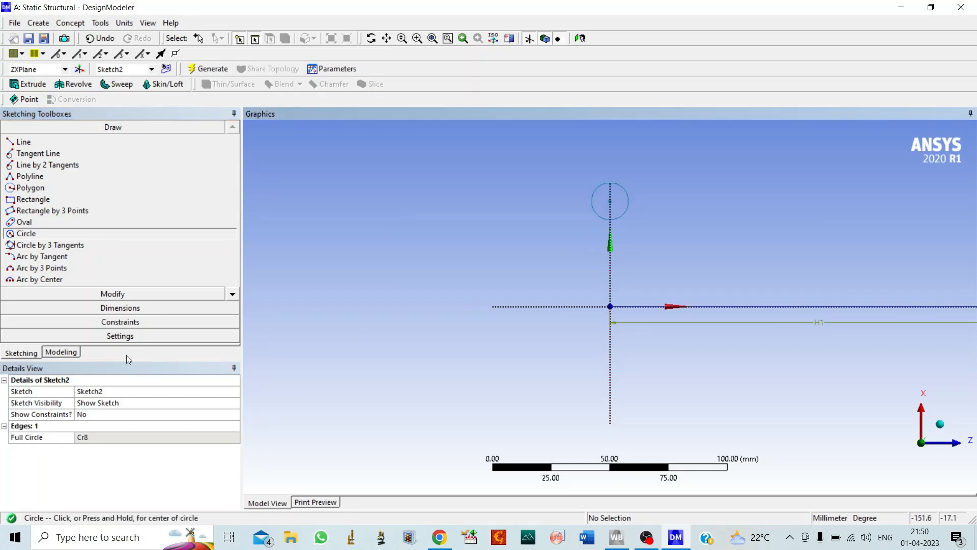
Dimension the circle's diameter and the vertical distance from its centre to the horizontal line.
{"action": "left_click", "coordinate": [107, 308]}
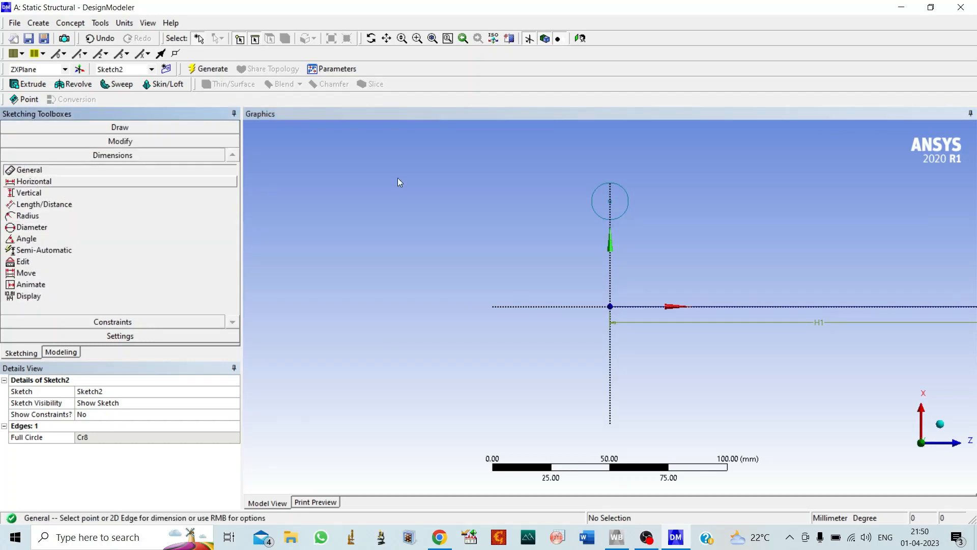
{"action": "left_click", "coordinate": [598, 213]}
{"action": "left_click", "coordinate": [561, 211]}
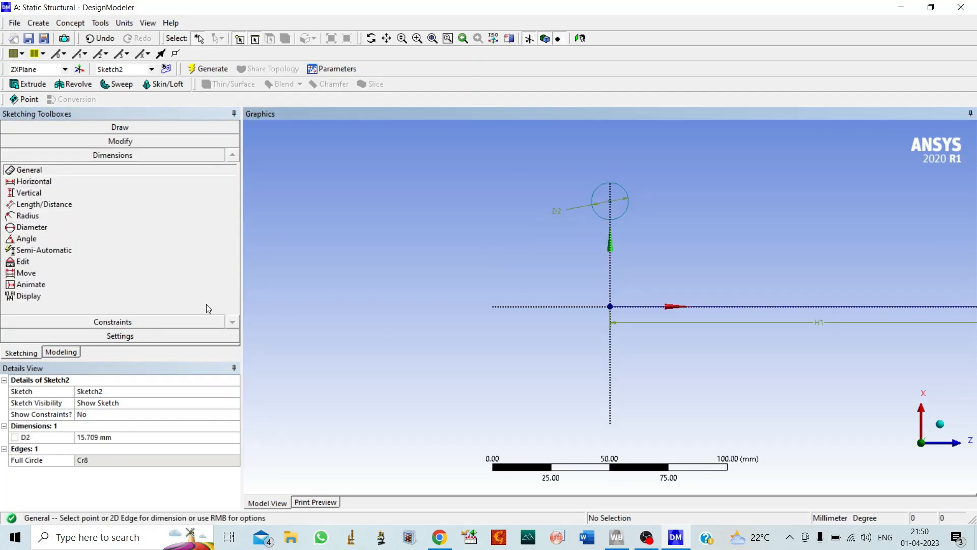
{"action": "left_click", "coordinate": [28, 192]}
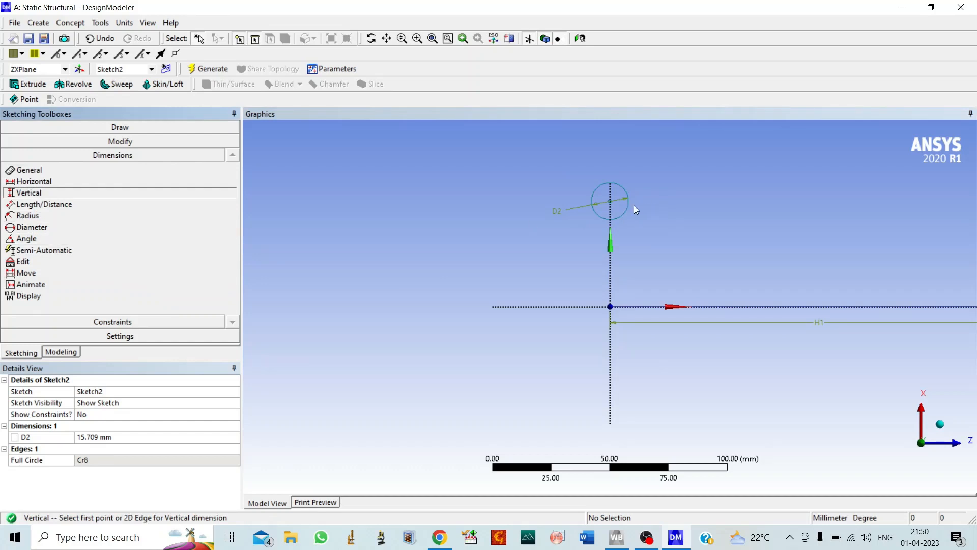
{"action": "left_click", "coordinate": [610, 201]}
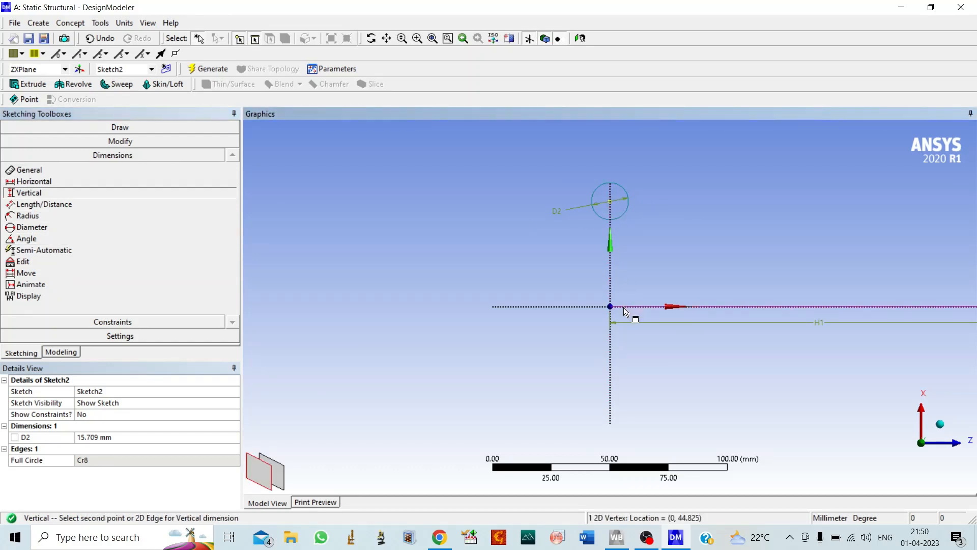
{"action": "left_click", "coordinate": [630, 307]}
{"action": "left_click", "coordinate": [514, 303]}
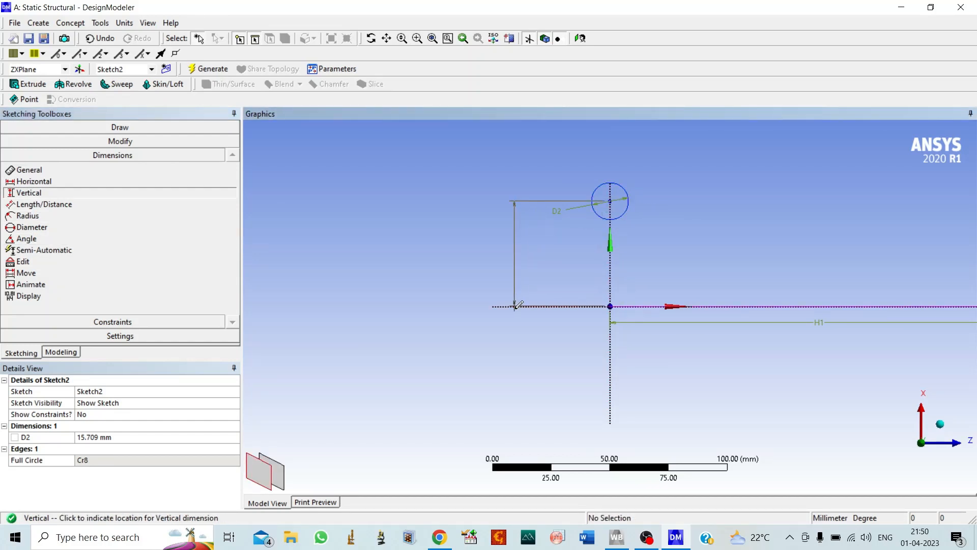
Set the circle's diameter to 20 mm and its vertical distance from the line to 150 mm, and generate the model.
{"action": "left_click", "coordinate": [94, 438]}
{"action": "type", "text": "20"}
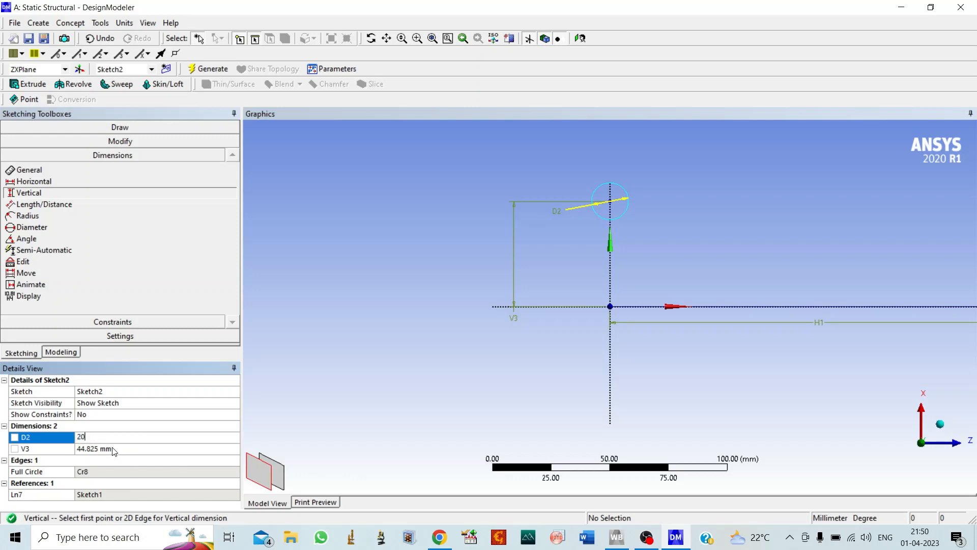
{"action": "left_click", "coordinate": [113, 451]}
{"action": "type", "text": "150"}
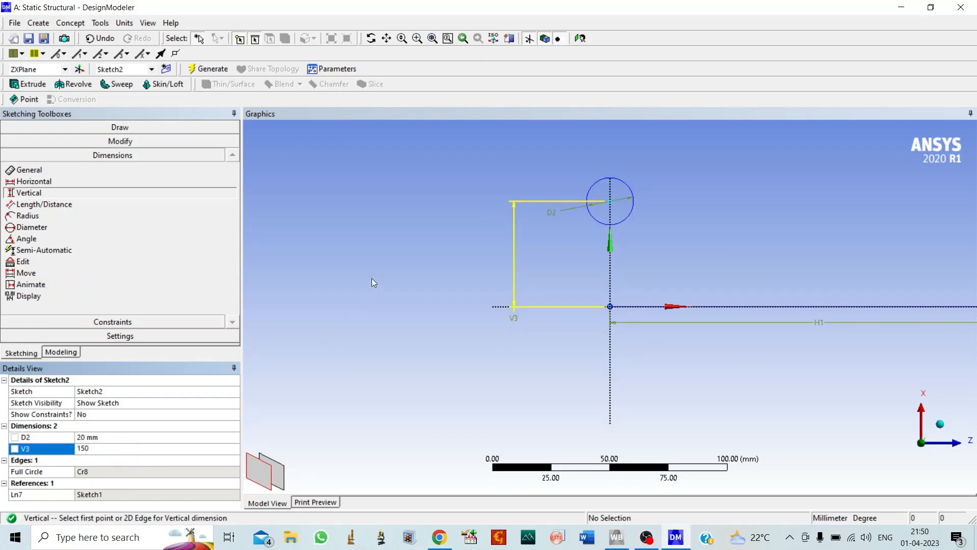
{"action": "key", "text": "Return"}
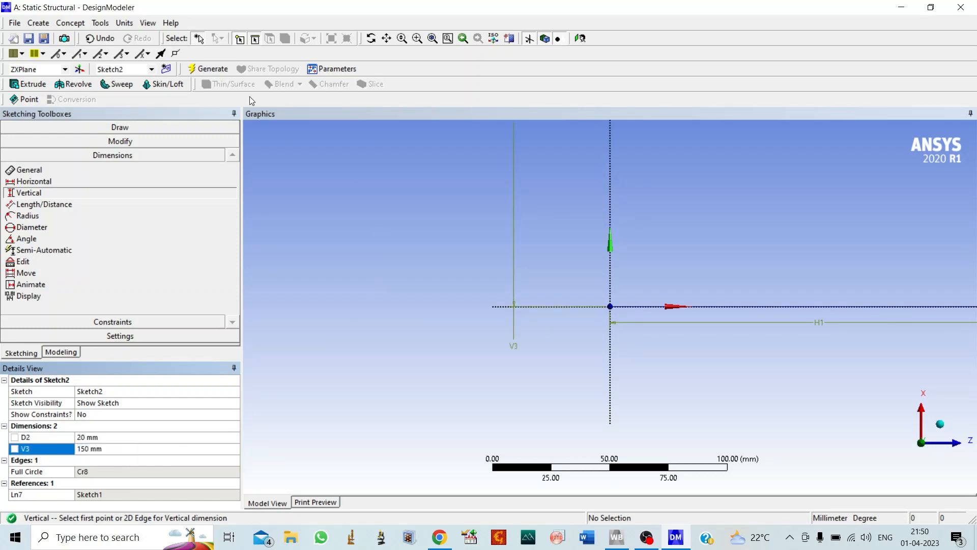
{"action": "left_click", "coordinate": [210, 70]}
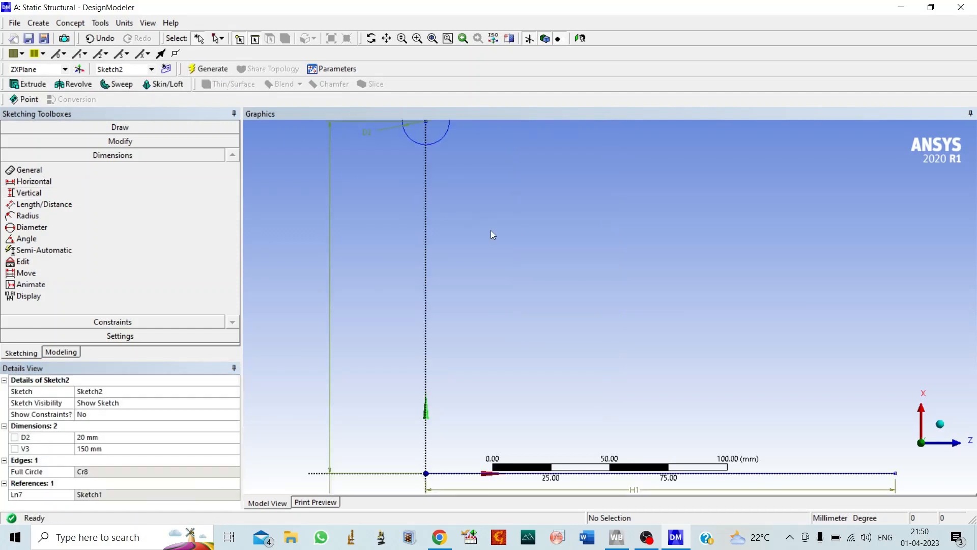
Start a Sweep with the circle sketch as the profile and the horizontal line sketch as the path.
{"action": "scroll", "coordinate": [477, 240], "scroll_direction": "down", "scroll_amount": 4}
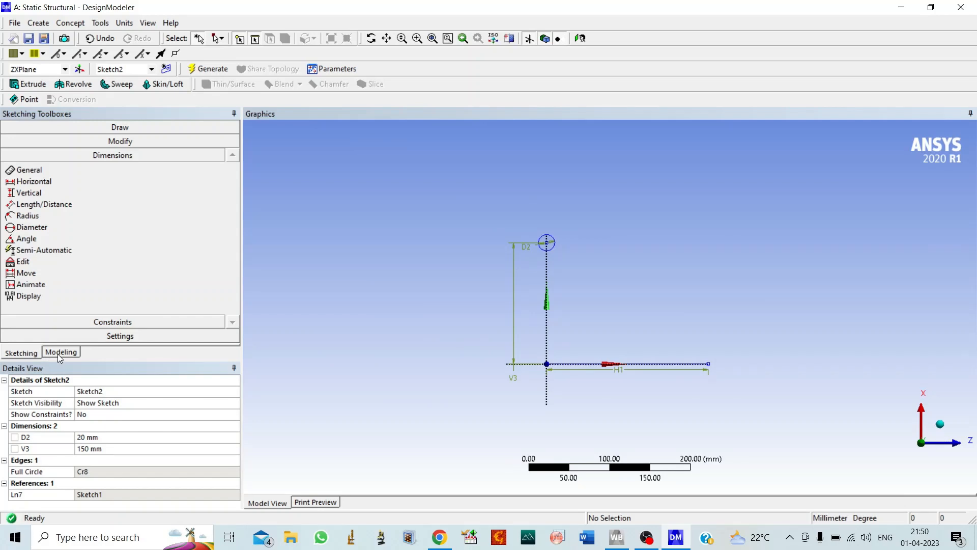
{"action": "left_click", "coordinate": [117, 84]}
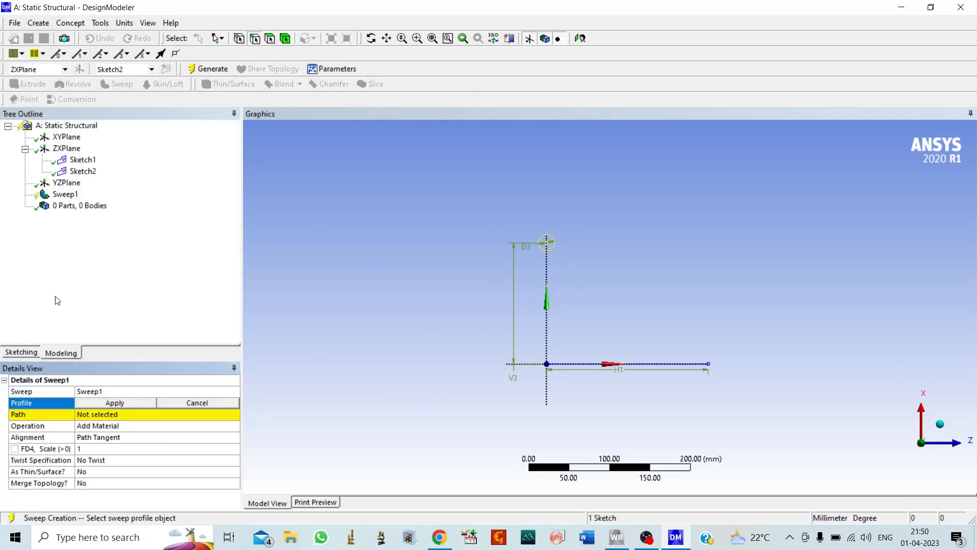
{"action": "left_click", "coordinate": [83, 171]}
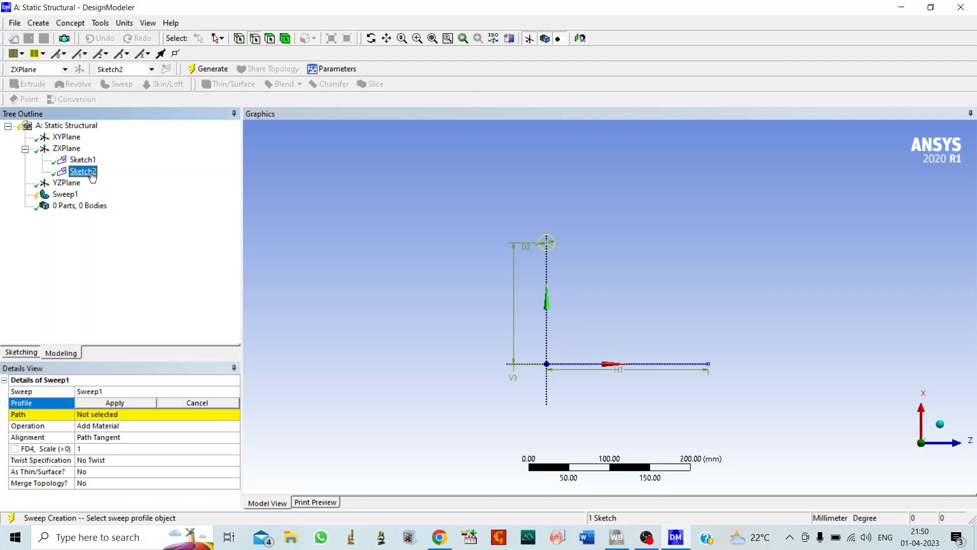
{"action": "left_click", "coordinate": [114, 403]}
{"action": "left_click", "coordinate": [88, 419]}
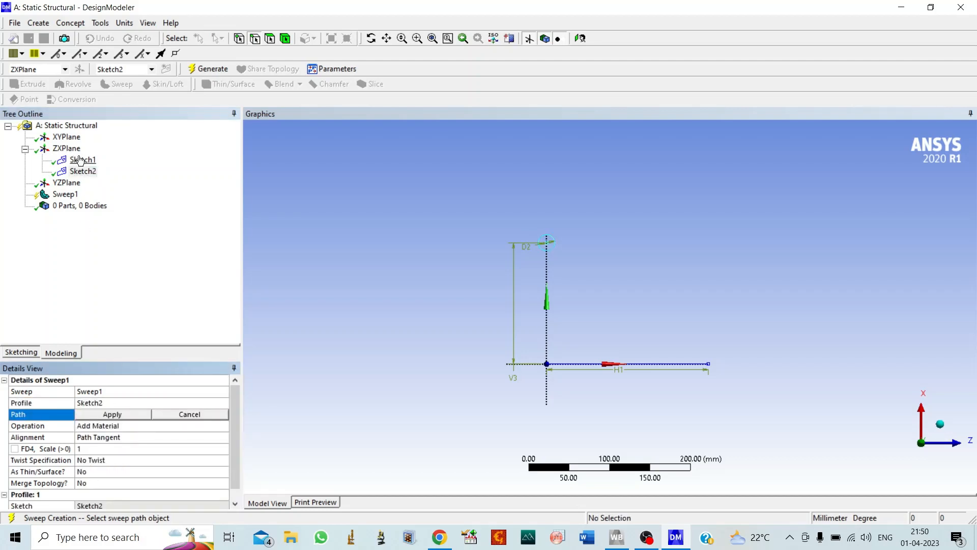
{"action": "left_click", "coordinate": [81, 160]}
{"action": "left_click", "coordinate": [99, 417]}
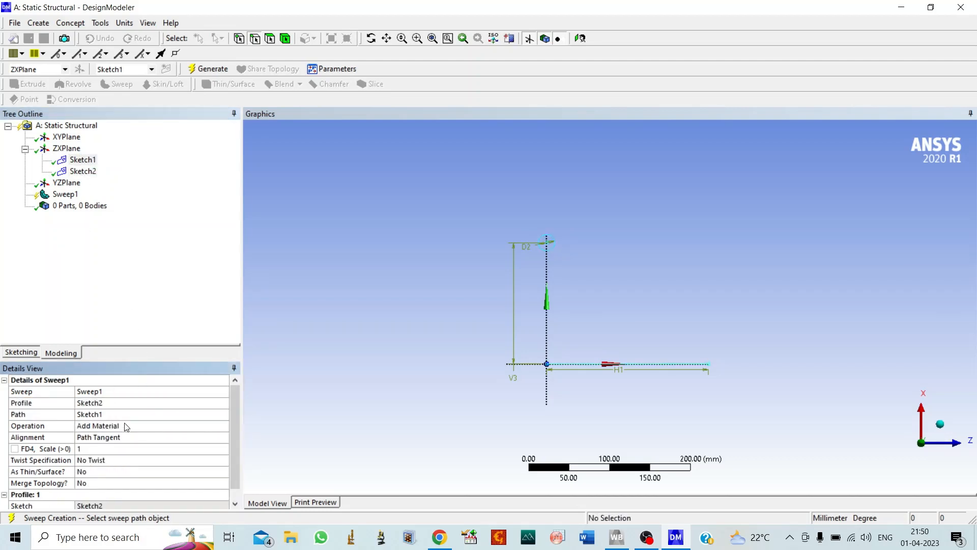
Set the sweep's twist specification to Turns with 6 turns and generate the helical spring body.
{"action": "left_click", "coordinate": [204, 460]}
{"action": "left_click", "coordinate": [224, 462]}
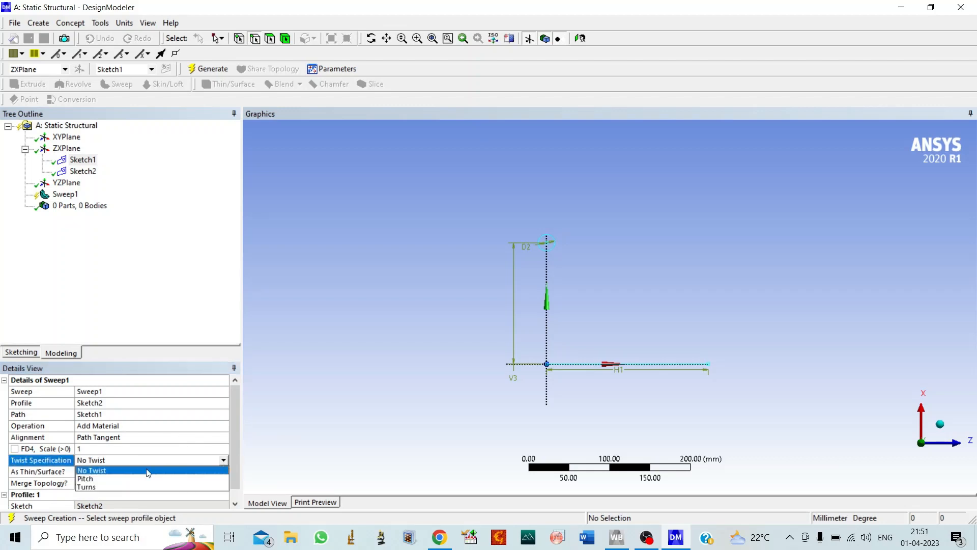
{"action": "left_click", "coordinate": [87, 485]}
{"action": "left_click", "coordinate": [89, 473]}
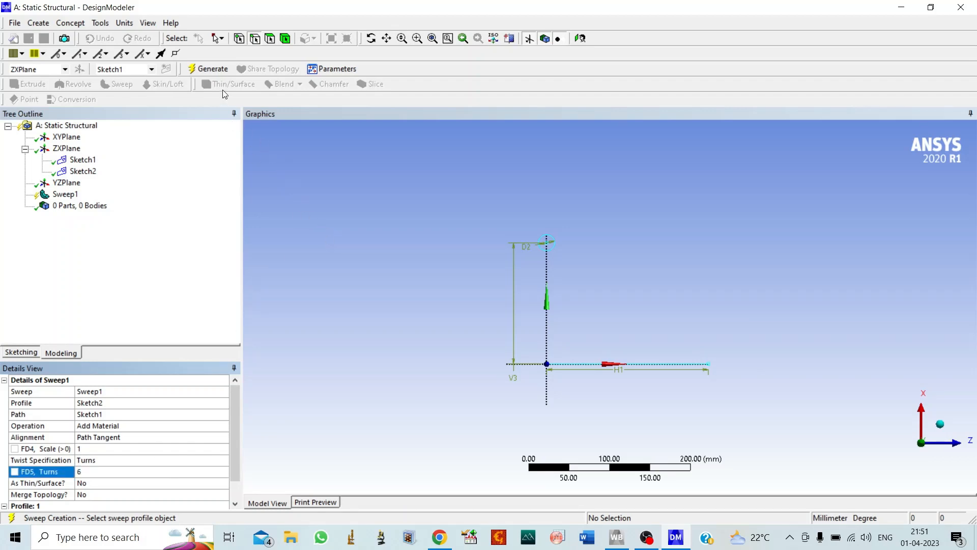
{"action": "left_click", "coordinate": [213, 69]}
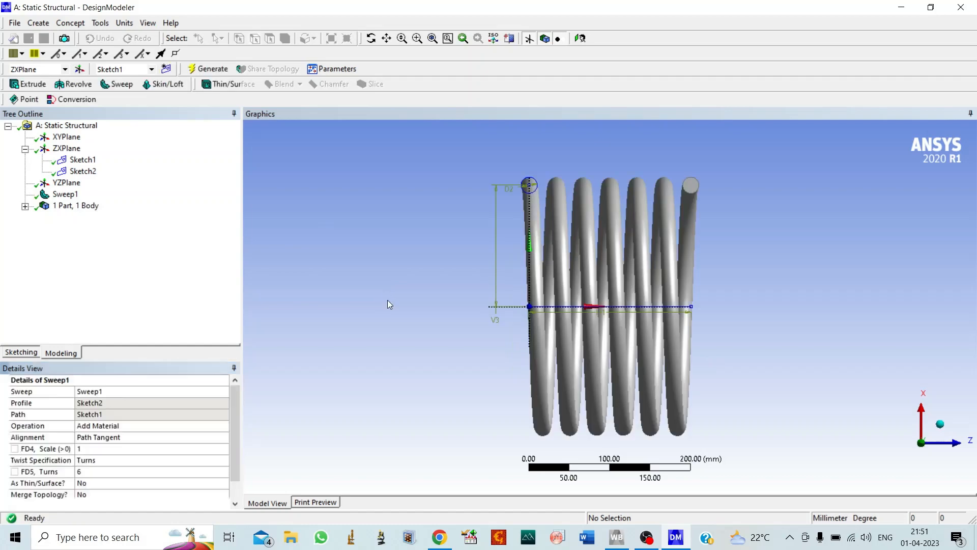
{"action": "left_click", "coordinate": [371, 38]}
{"action": "left_click_drag", "start_coordinate": [518, 212], "coordinate": [619, 328]}
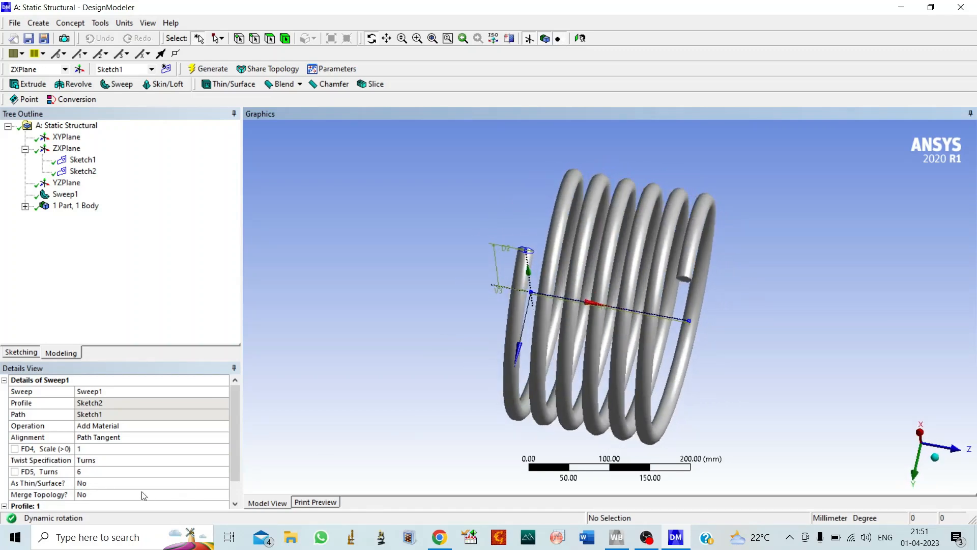
Set the horizontal path line's length to 300 mm in its sketch and regenerate the spring.
{"action": "left_click", "coordinate": [81, 160]}
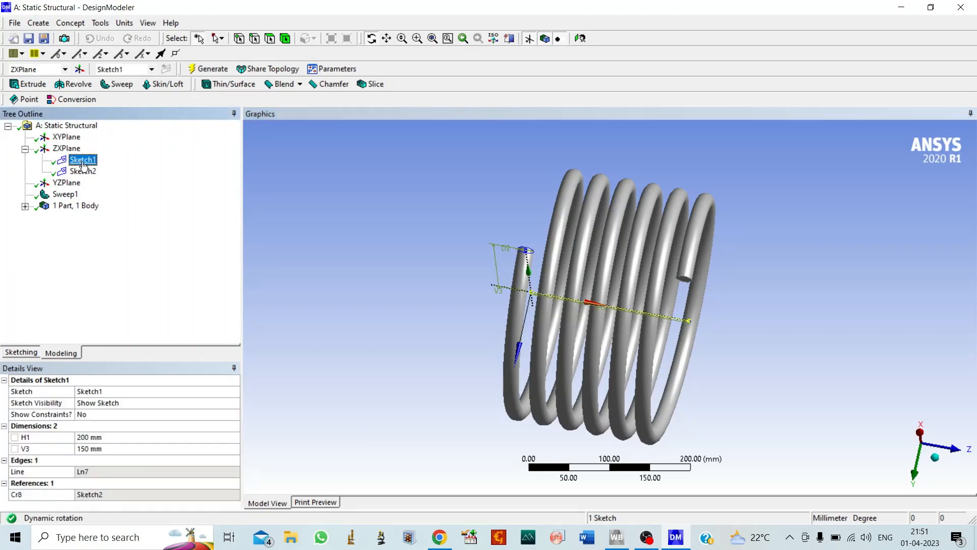
{"action": "left_click", "coordinate": [89, 438]}
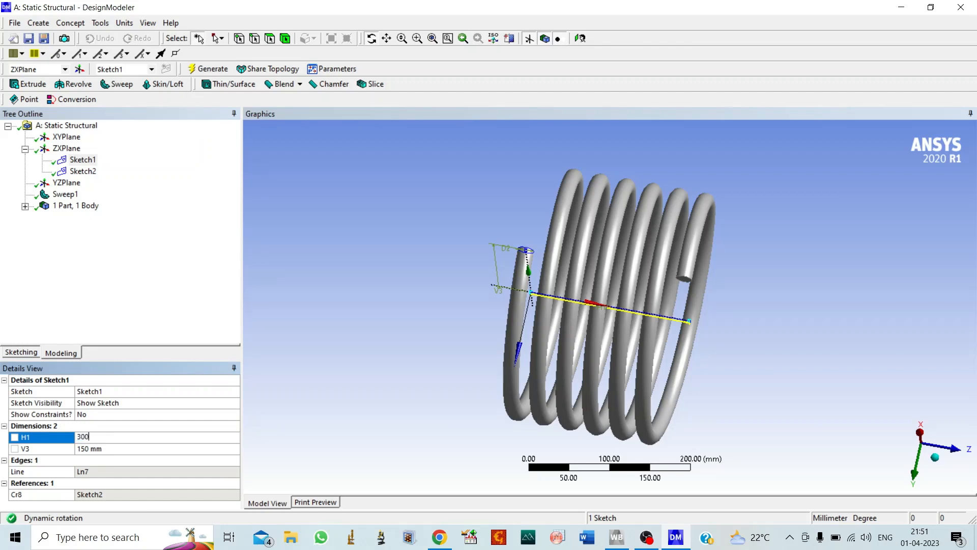
{"action": "type", "text": "300"}
{"action": "left_click", "coordinate": [209, 69]}
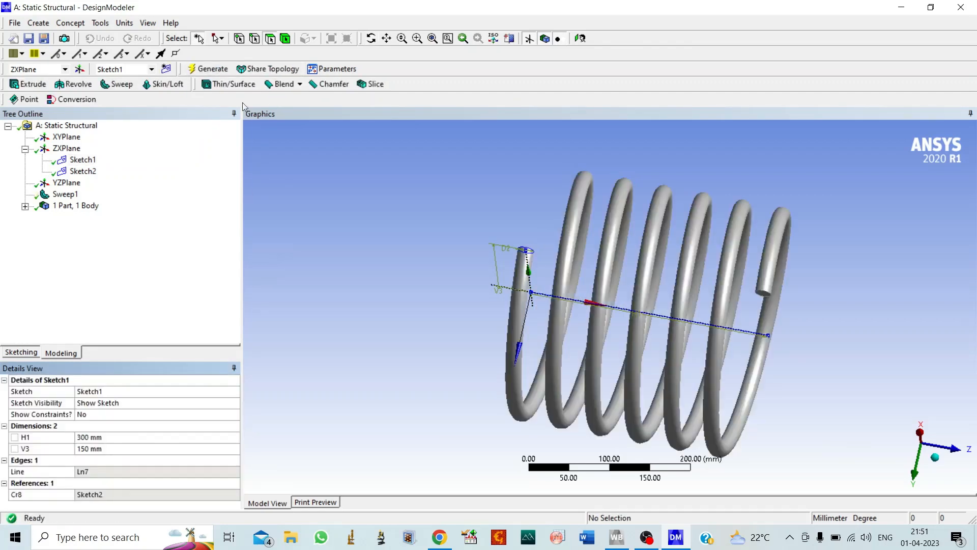
{"action": "left_click", "coordinate": [371, 38]}
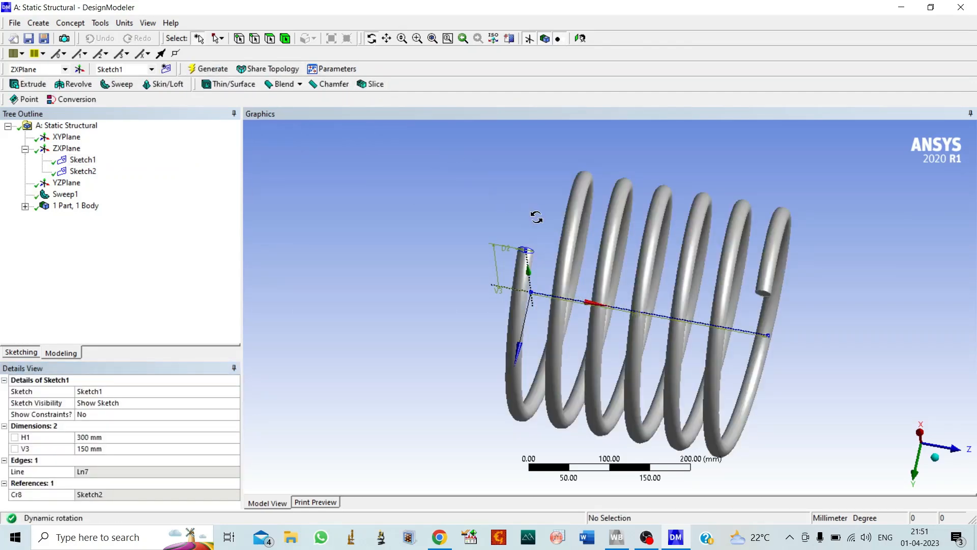
{"action": "left_click_drag", "start_coordinate": [537, 217], "coordinate": [515, 249]}
Set the profile circle's diameter to 25 mm in its sketch and regenerate the spring.
{"action": "left_click", "coordinate": [82, 171]}
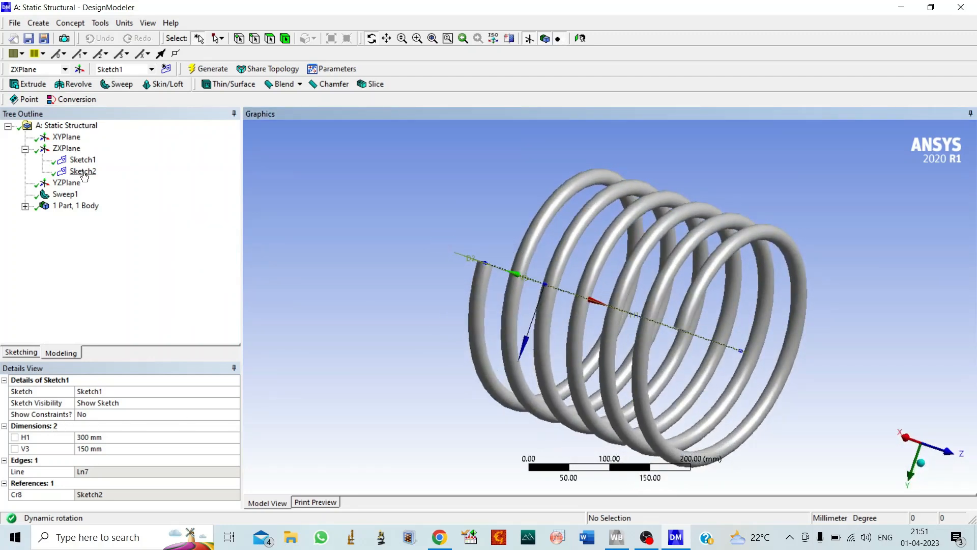
{"action": "left_click", "coordinate": [90, 437]}
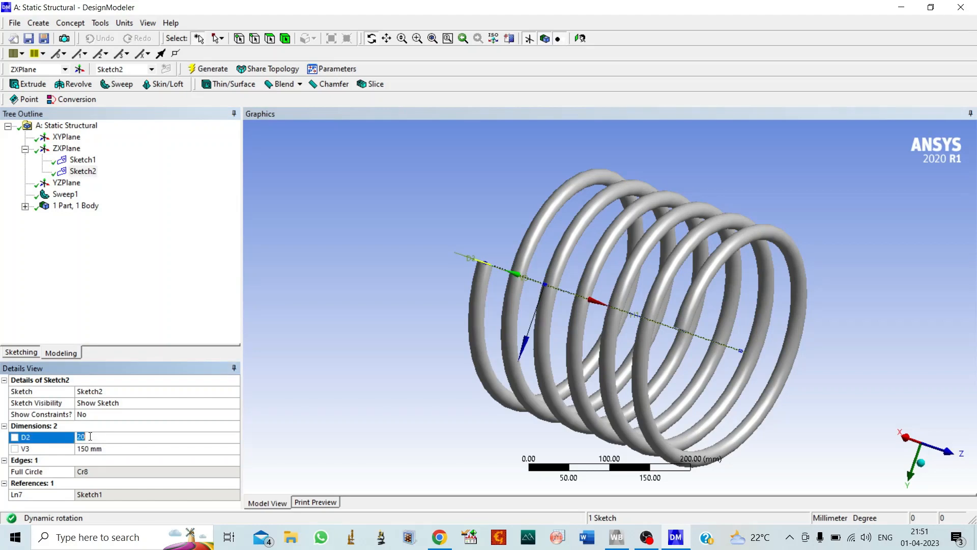
{"action": "key", "text": "Return"}
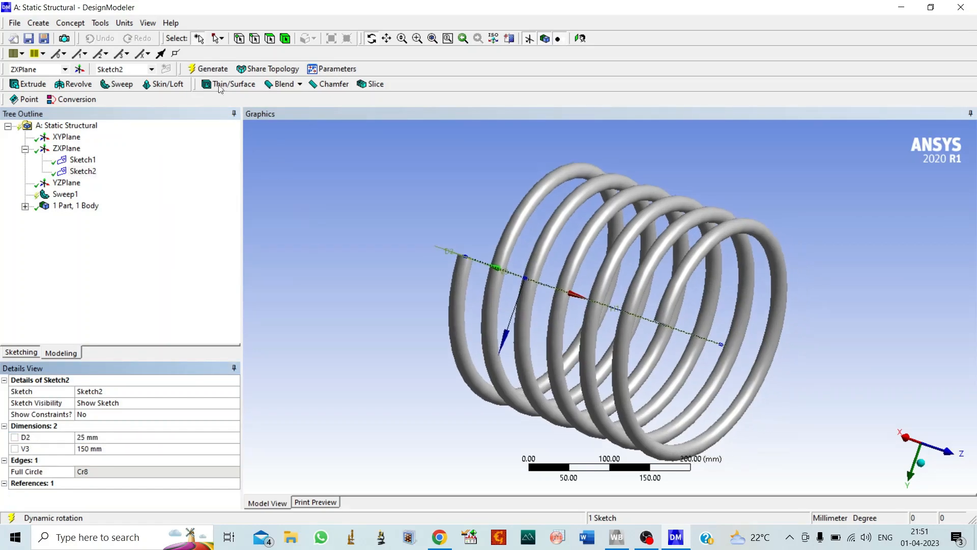
{"action": "left_click", "coordinate": [207, 69]}
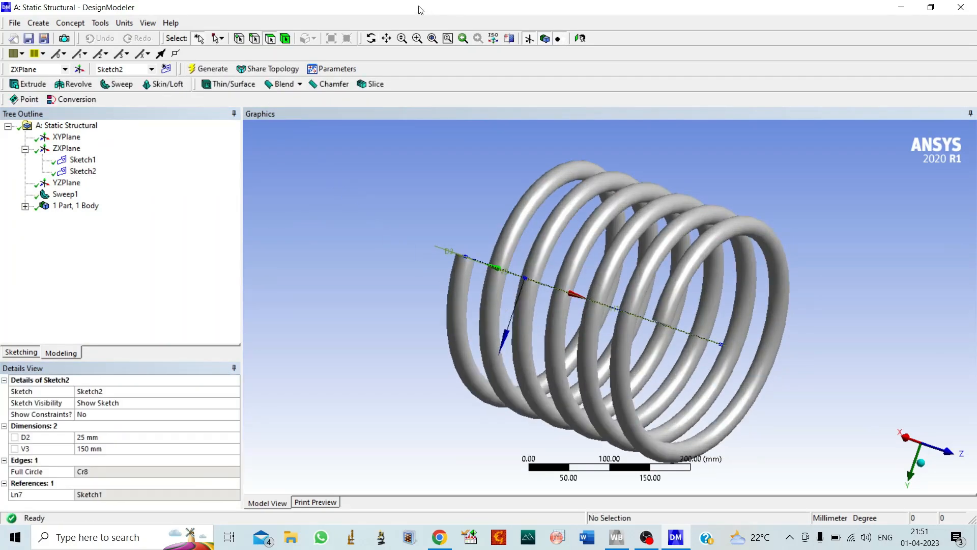
{"action": "left_click", "coordinate": [372, 41]}
{"action": "left_click_drag", "start_coordinate": [448, 278], "coordinate": [559, 323]}
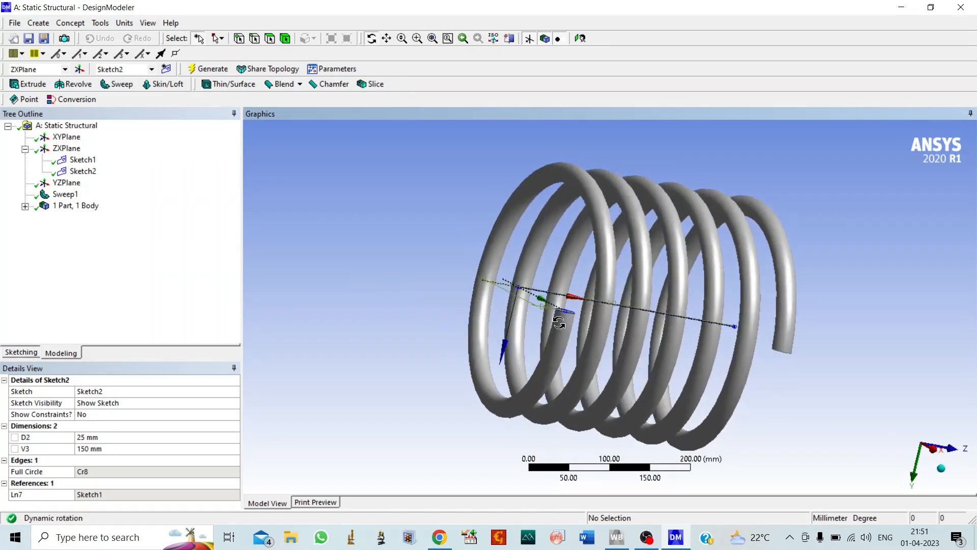
Set the vertical distance from the profile circle's centre to the line to 140 mm and regenerate the spring.
{"action": "left_click", "coordinate": [90, 449]}
{"action": "type", "text": "14"}
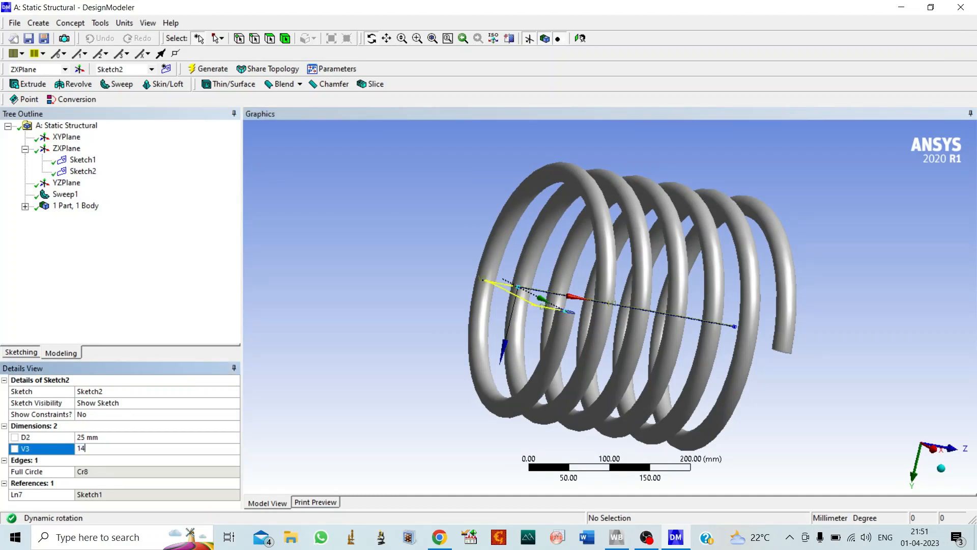
{"action": "type", "text": "0"}
{"action": "left_click", "coordinate": [216, 71]}
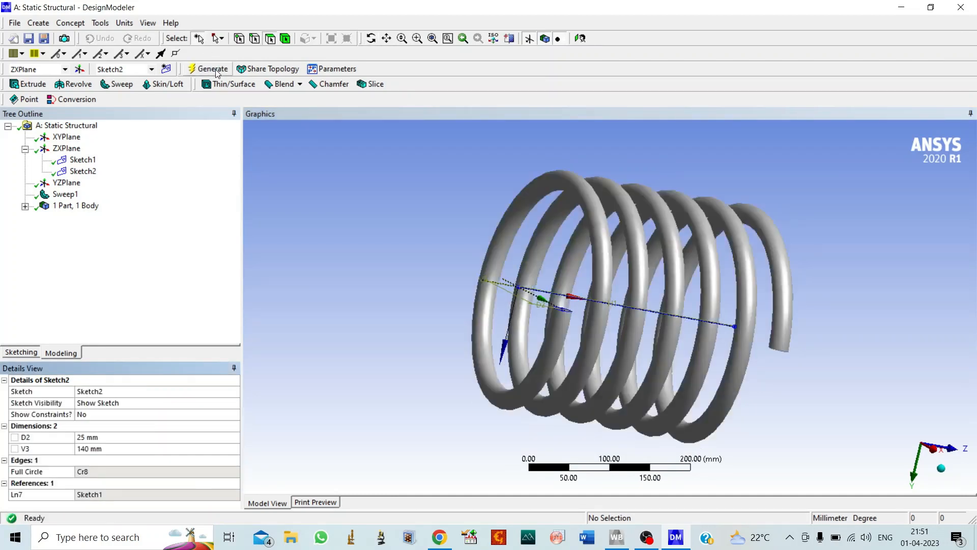
{"action": "left_click", "coordinate": [371, 38]}
{"action": "left_click_drag", "start_coordinate": [422, 199], "coordinate": [578, 222]}
Rename the solid body of the part as Helical Spring.
{"action": "left_click", "coordinate": [25, 206]}
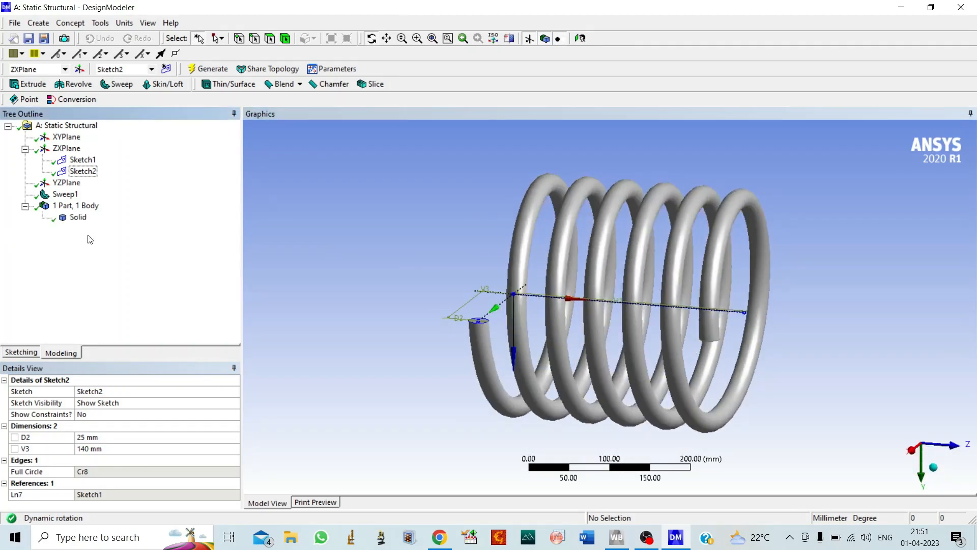
{"action": "right_click", "coordinate": [78, 217]}
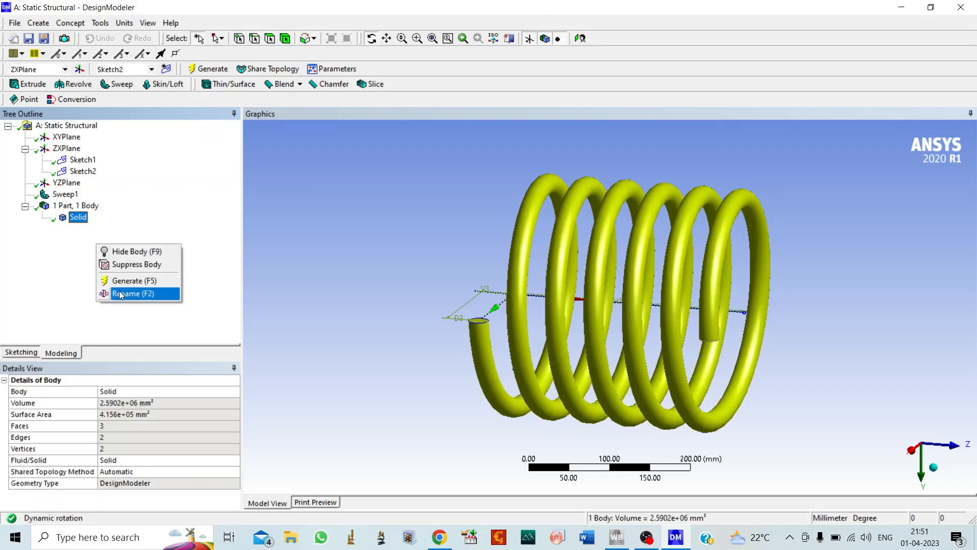
{"action": "left_click", "coordinate": [122, 294]}
{"action": "type", "text": "Helical Spring"}
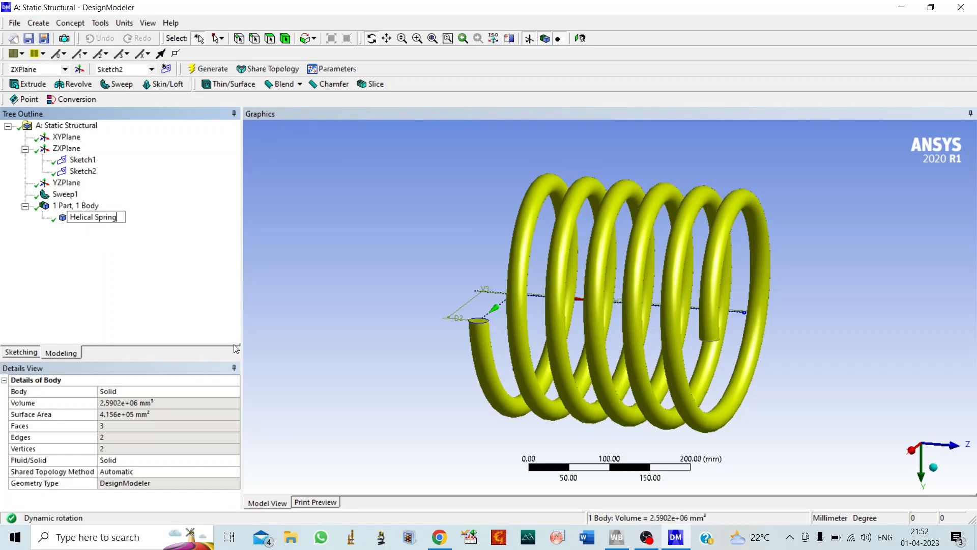
{"action": "key", "text": "Return"}
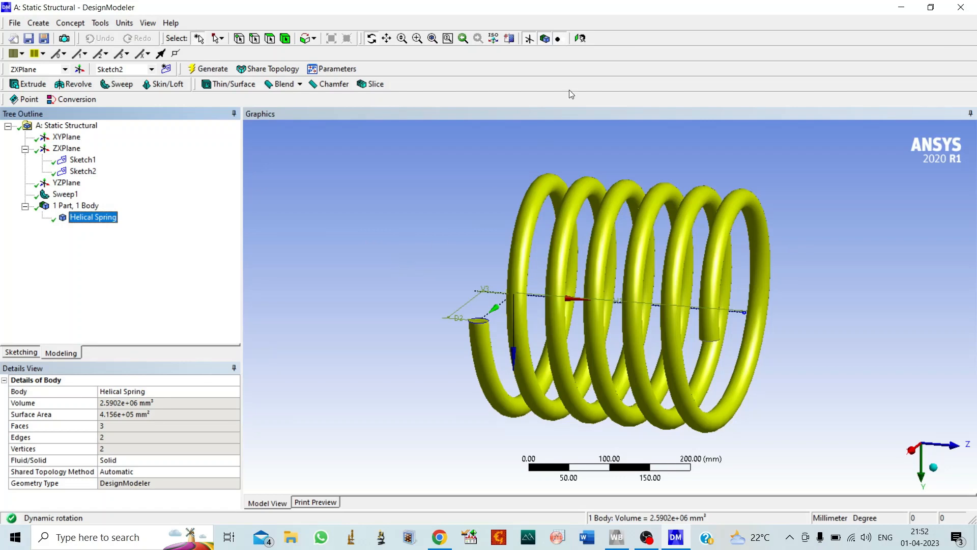
Turn off the plane and axes display around the spring and select the circle sketch.
{"action": "left_click", "coordinate": [530, 39]}
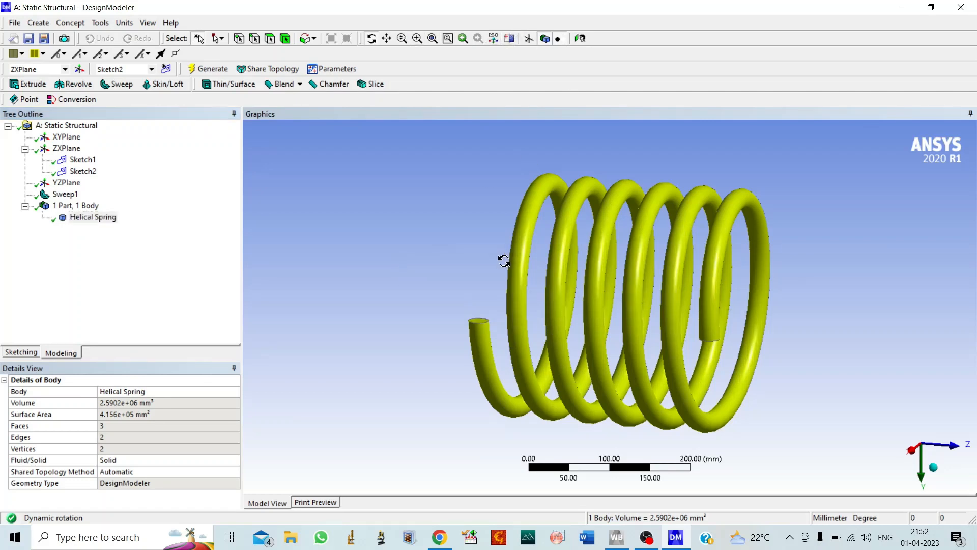
{"action": "mouse_move", "coordinate": [487, 268]}
{"action": "left_mouse_down"}
{"action": "mouse_move", "coordinate": [693, 288]}
{"action": "mouse_move", "coordinate": [476, 289]}
{"action": "mouse_move", "coordinate": [466, 283]}
{"action": "mouse_move", "coordinate": [524, 271]}
{"action": "mouse_move", "coordinate": [390, 212]}
{"action": "mouse_move", "coordinate": [375, 246]}
{"action": "left_mouse_up"}
{"action": "left_click", "coordinate": [83, 171]}
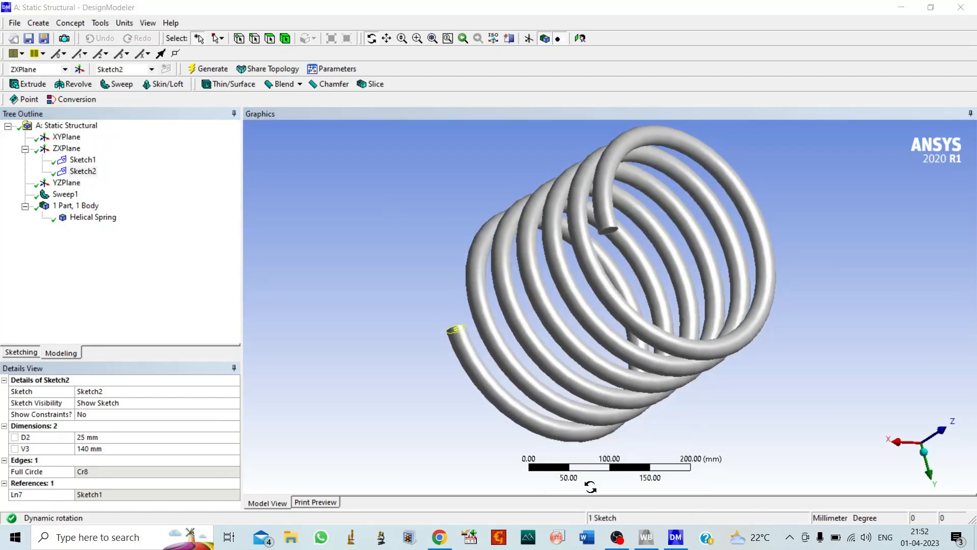
Switch to Workbench and open the Static Structural system's Model in Mechanical.
{"action": "left_click", "coordinate": [651, 542]}
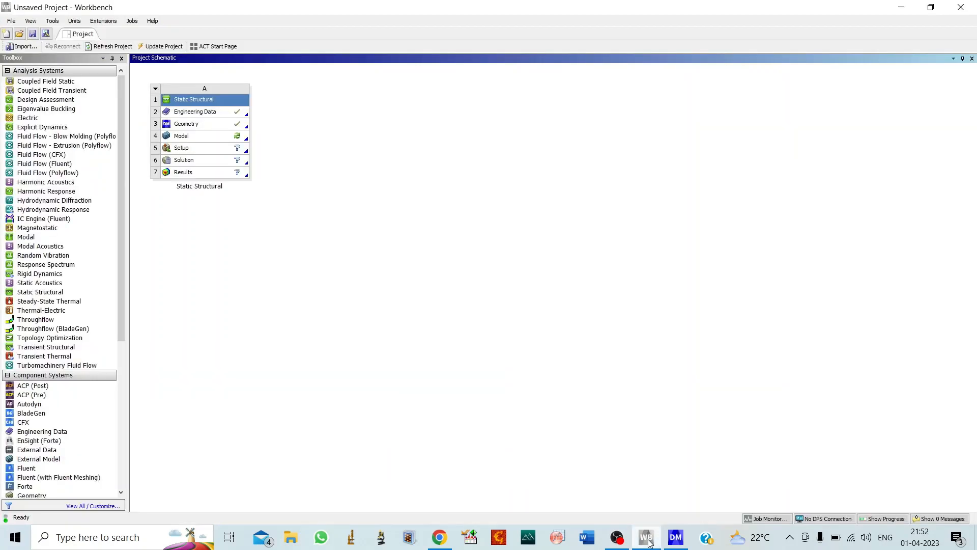
{"action": "double_click", "coordinate": [214, 134]}
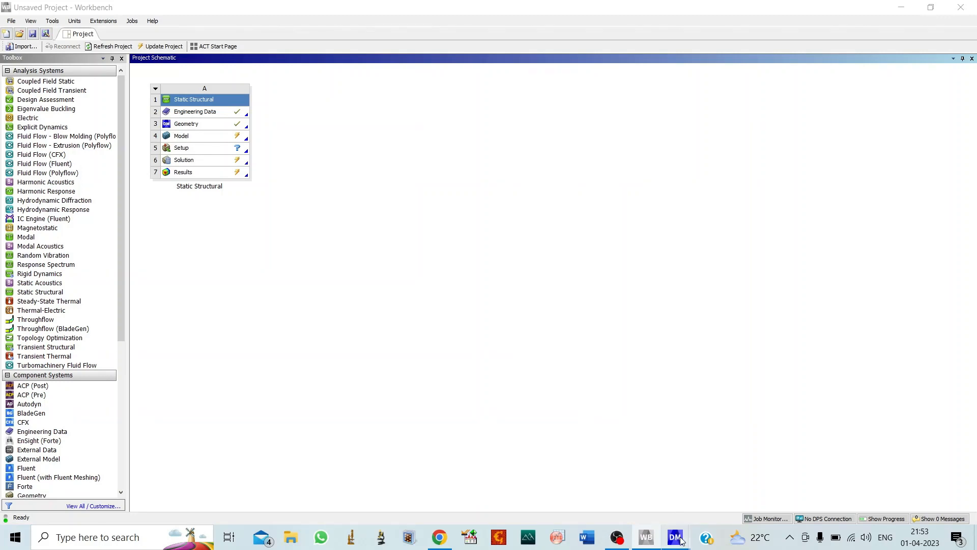
{"action": "mouse_move", "coordinate": [676, 537]}
{"action": "left_click", "coordinate": [740, 489]}
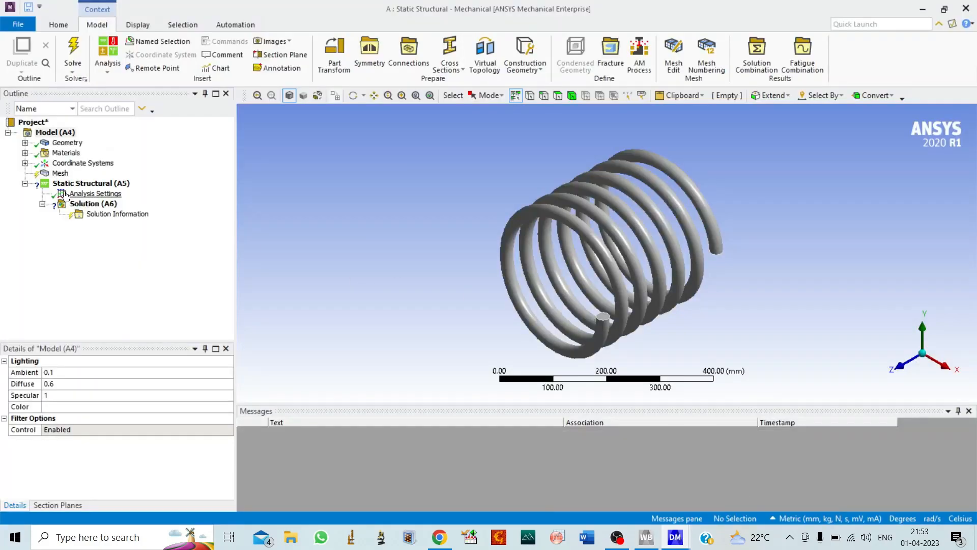
Review the Helical Spring body's details and the Structural Steel material properties.
{"action": "left_click", "coordinate": [25, 143]}
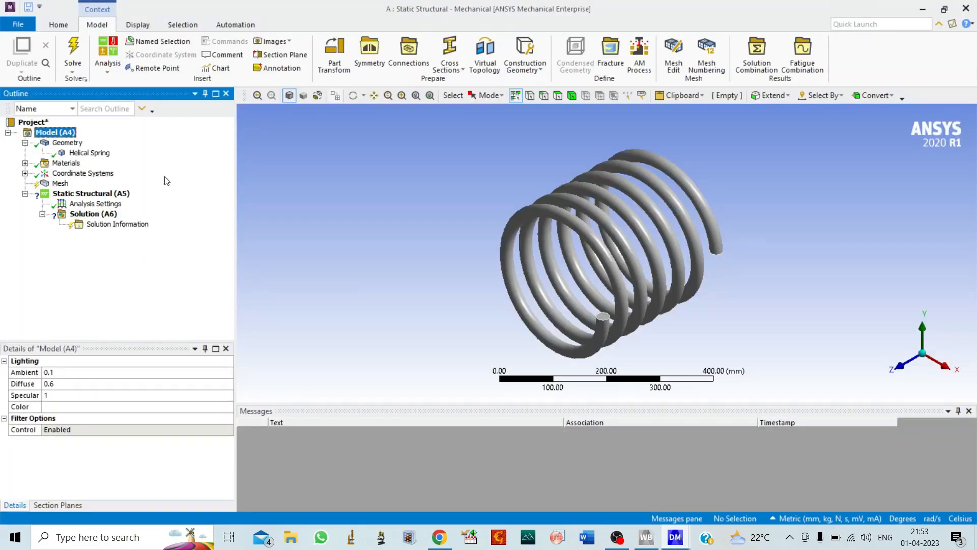
{"action": "left_click", "coordinate": [88, 152]}
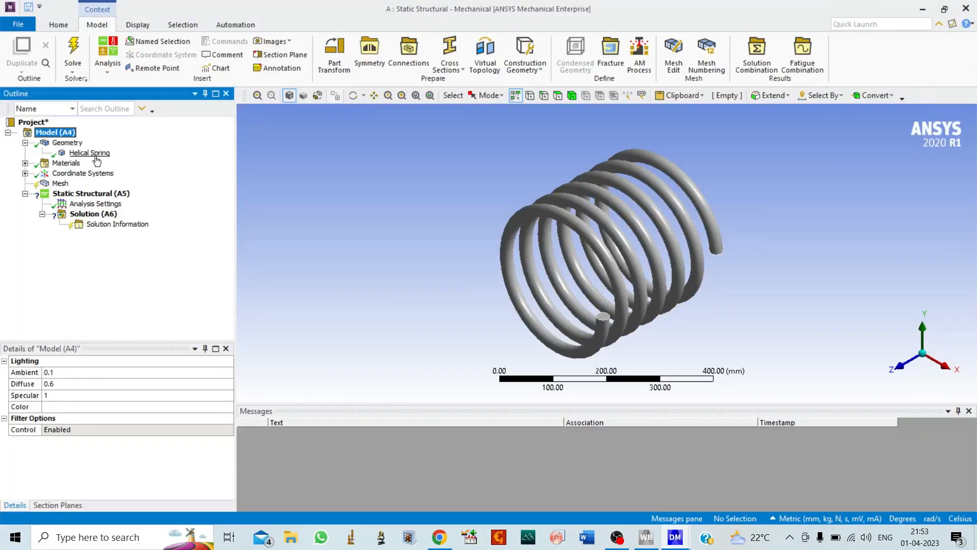
{"action": "left_click", "coordinate": [353, 95]}
{"action": "left_click_drag", "start_coordinate": [443, 209], "coordinate": [505, 181]}
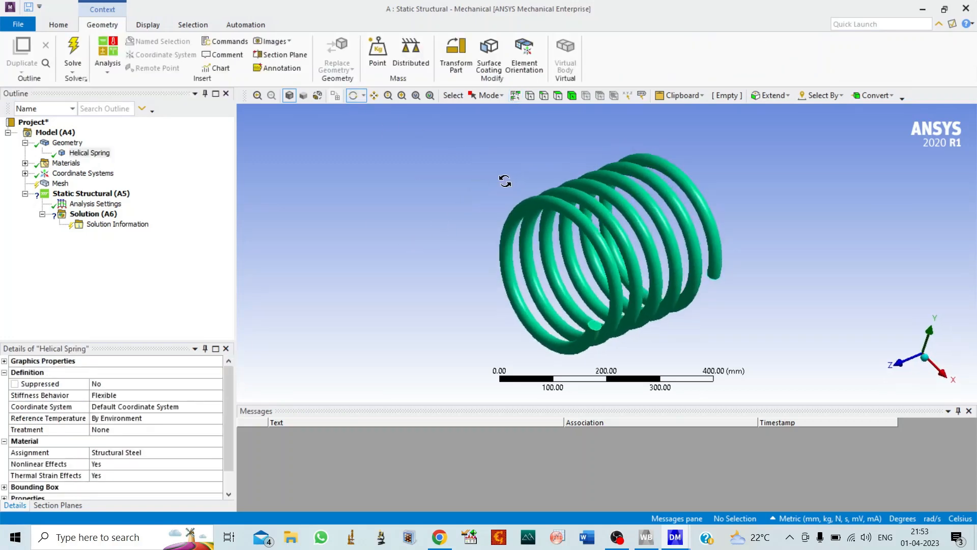
{"action": "left_click", "coordinate": [25, 143]}
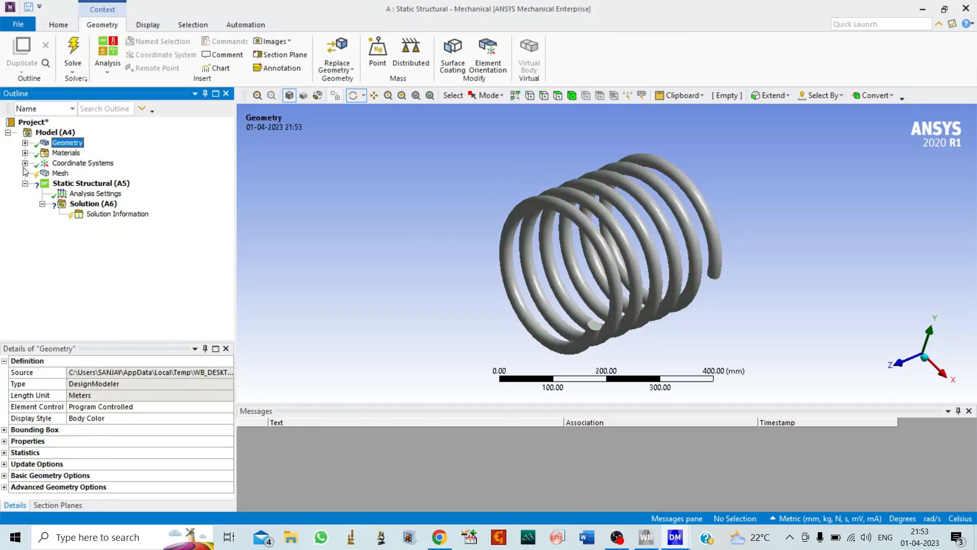
{"action": "left_click", "coordinate": [25, 153]}
{"action": "left_click", "coordinate": [93, 163]}
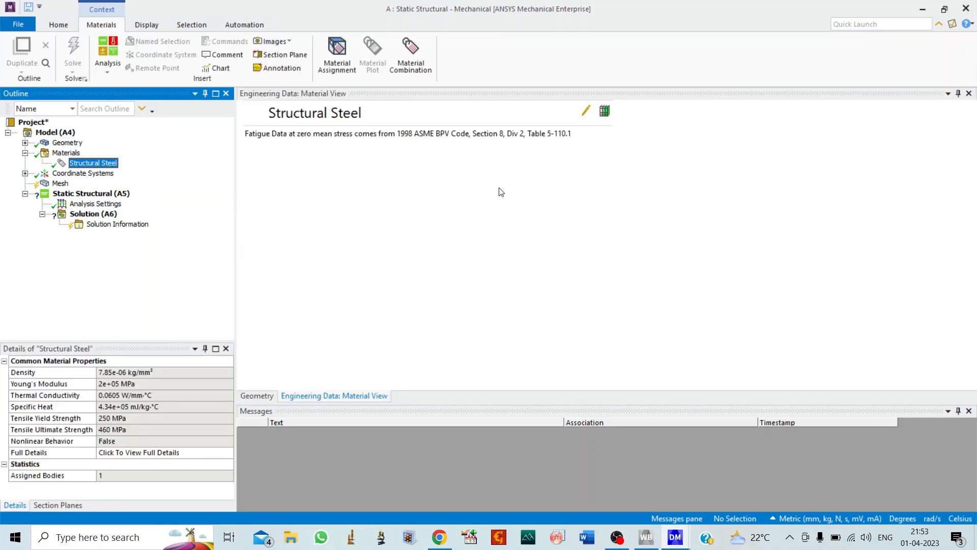
{"action": "scroll", "coordinate": [707, 268], "scroll_direction": "down", "scroll_amount": 10}
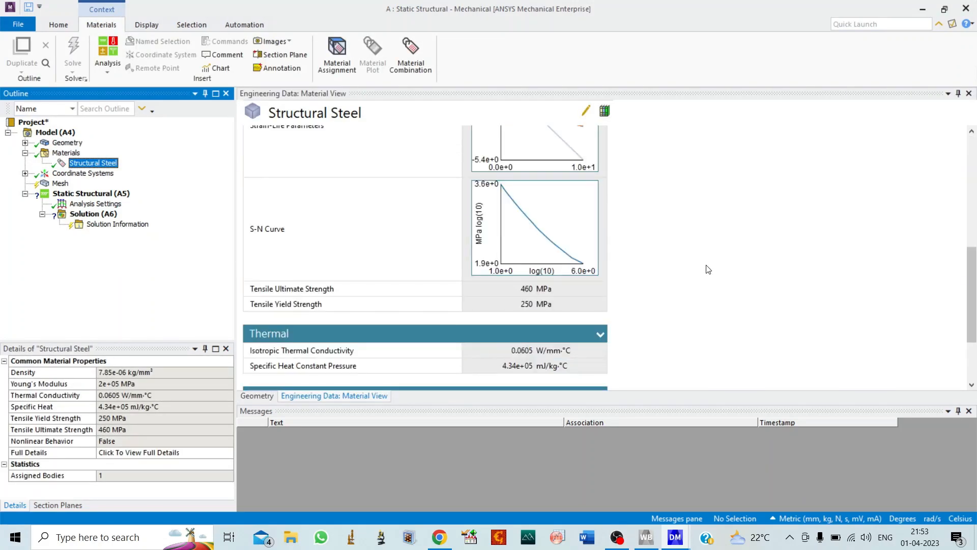
{"action": "scroll", "coordinate": [710, 268], "scroll_direction": "up", "scroll_amount": 10}
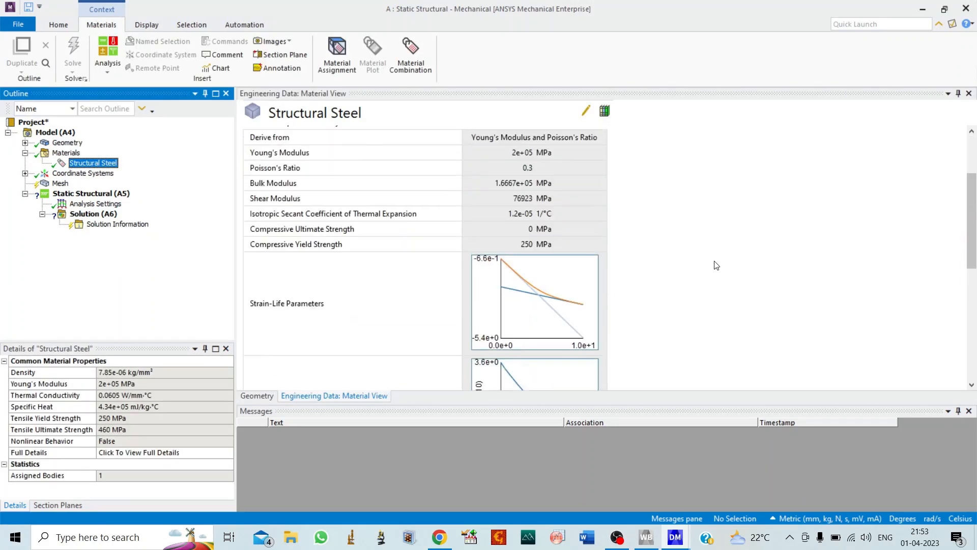
{"action": "left_click", "coordinate": [25, 153]}
{"action": "left_click", "coordinate": [66, 153]}
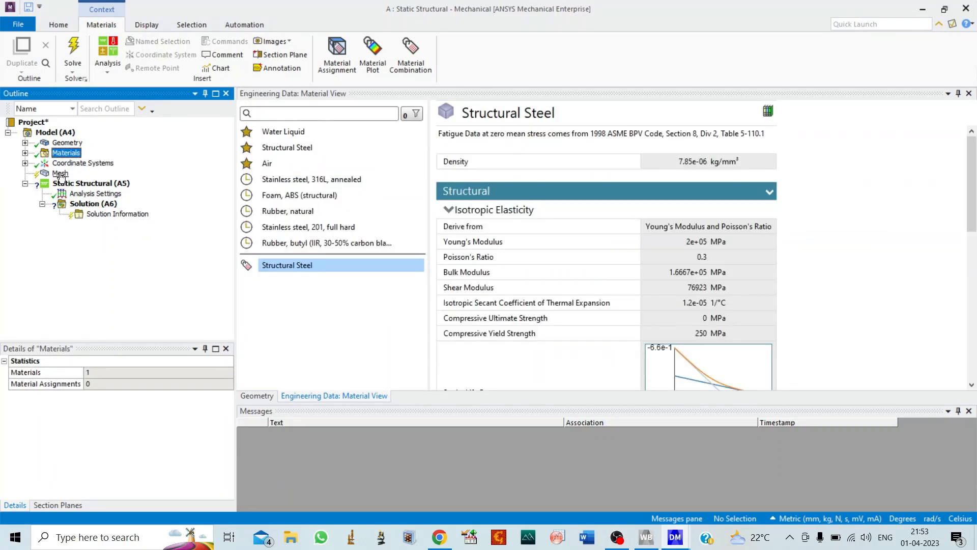
Generate the mesh of the helical spring with the default mesh settings.
{"action": "left_click", "coordinate": [60, 174]}
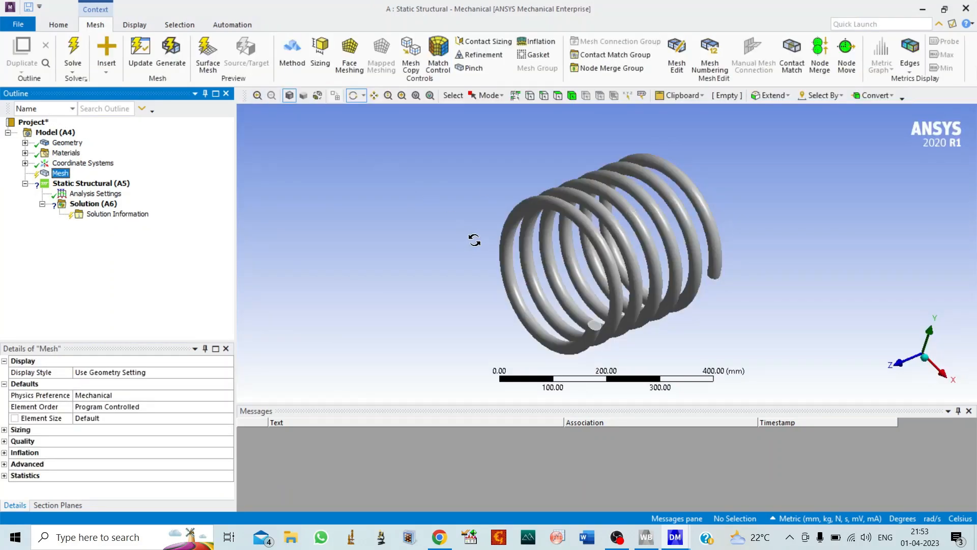
{"action": "left_click_drag", "start_coordinate": [476, 240], "coordinate": [467, 264]}
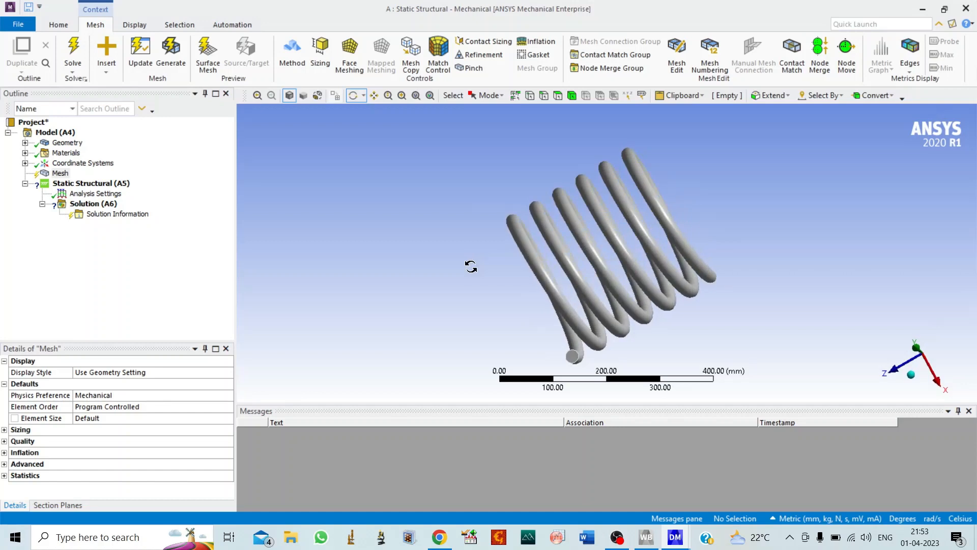
{"action": "left_click", "coordinate": [170, 54]}
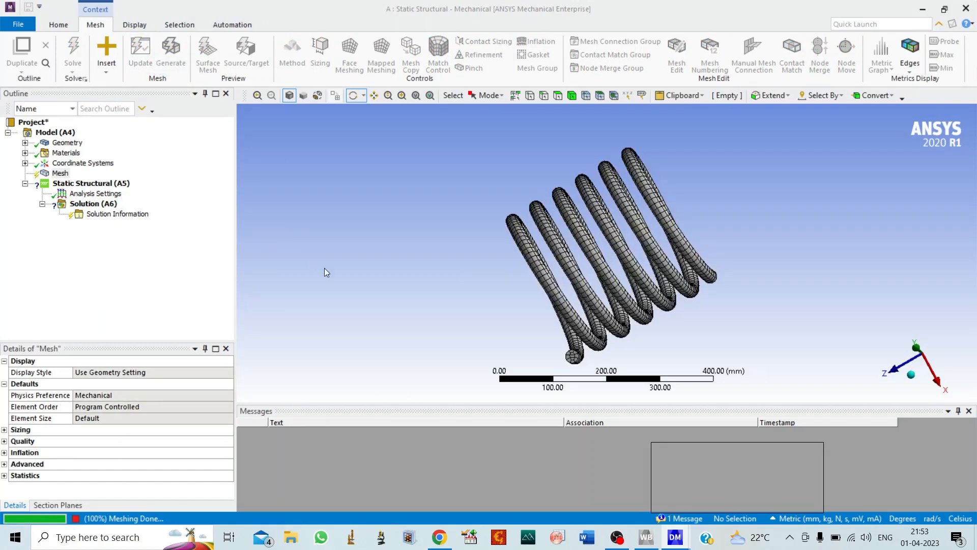
Add a Sizing control to the mesh and scope it to the whole spring body.
{"action": "right_click", "coordinate": [60, 174]}
{"action": "mouse_move", "coordinate": [122, 182]}
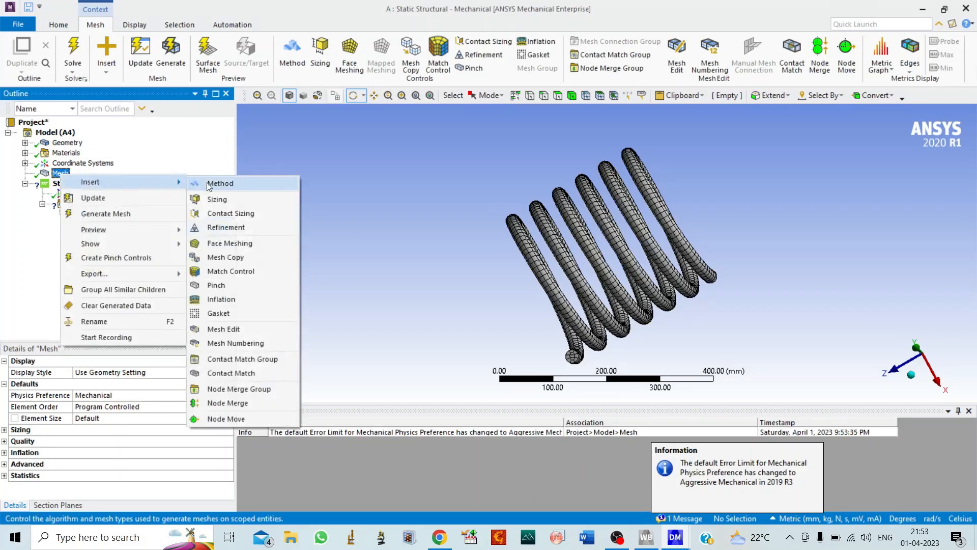
{"action": "left_click", "coordinate": [244, 195]}
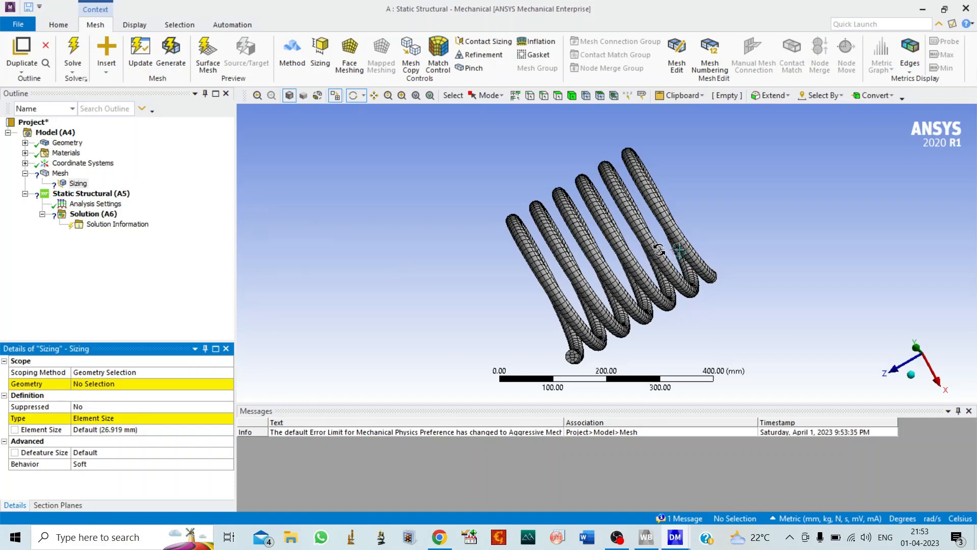
{"action": "left_click", "coordinate": [572, 95]}
{"action": "left_click", "coordinate": [598, 221]}
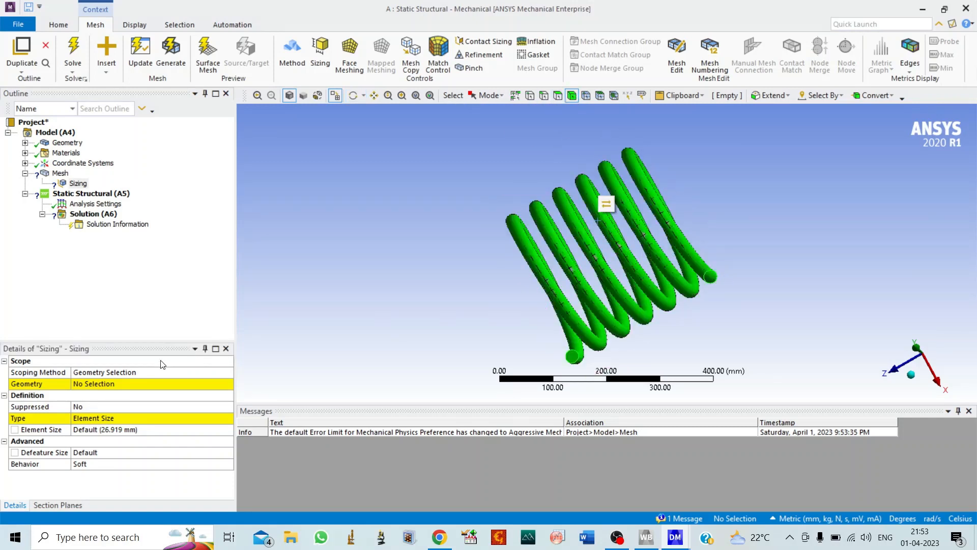
{"action": "left_click", "coordinate": [108, 385]}
{"action": "left_click", "coordinate": [110, 385]}
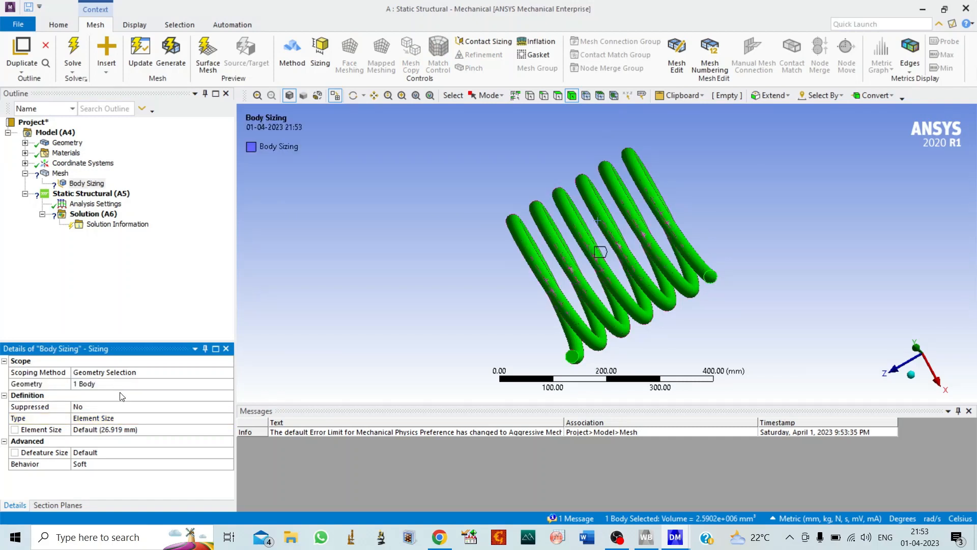
Set the Body Sizing element size to 10 mm and update the spring's mesh.
{"action": "left_click", "coordinate": [117, 431]}
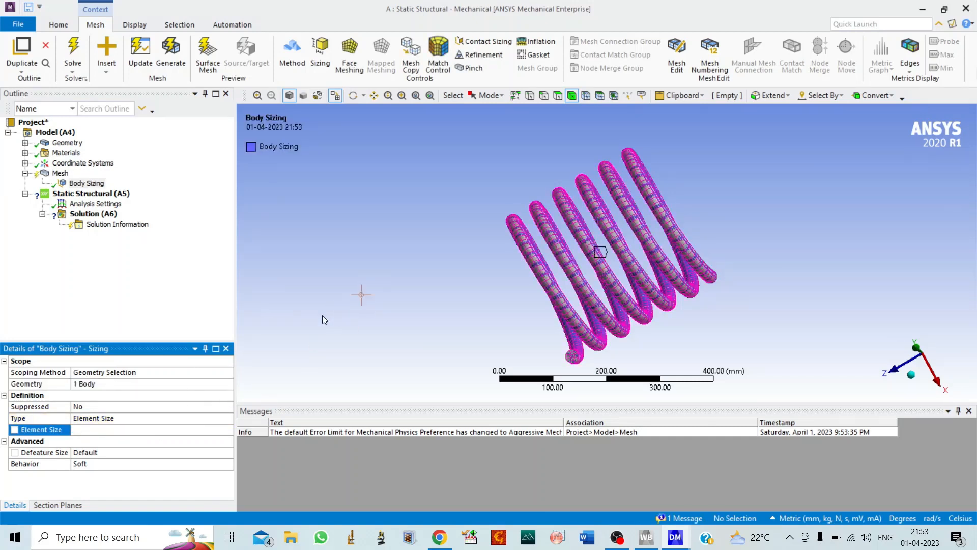
{"action": "left_click", "coordinate": [142, 50]}
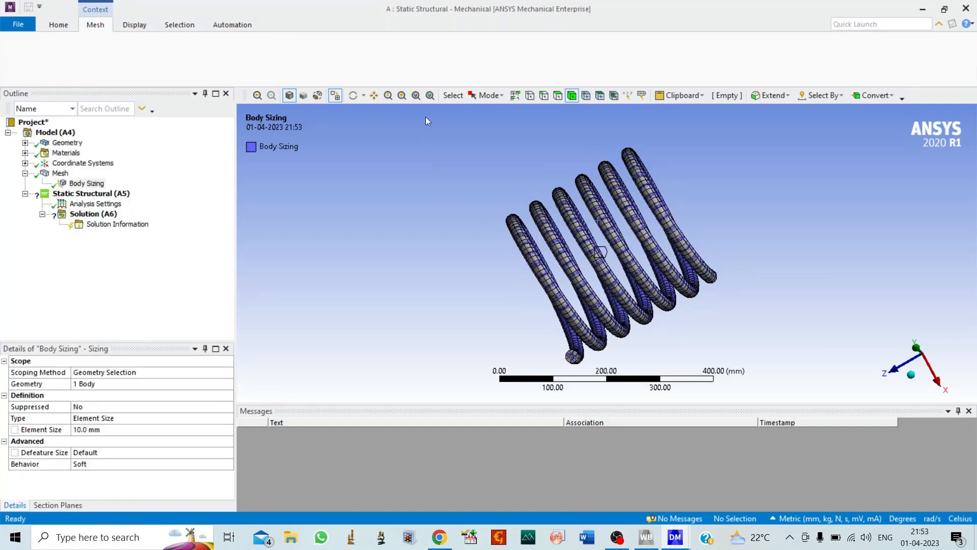
{"action": "left_click", "coordinate": [352, 98]}
{"action": "left_click_drag", "start_coordinate": [443, 229], "coordinate": [490, 226]}
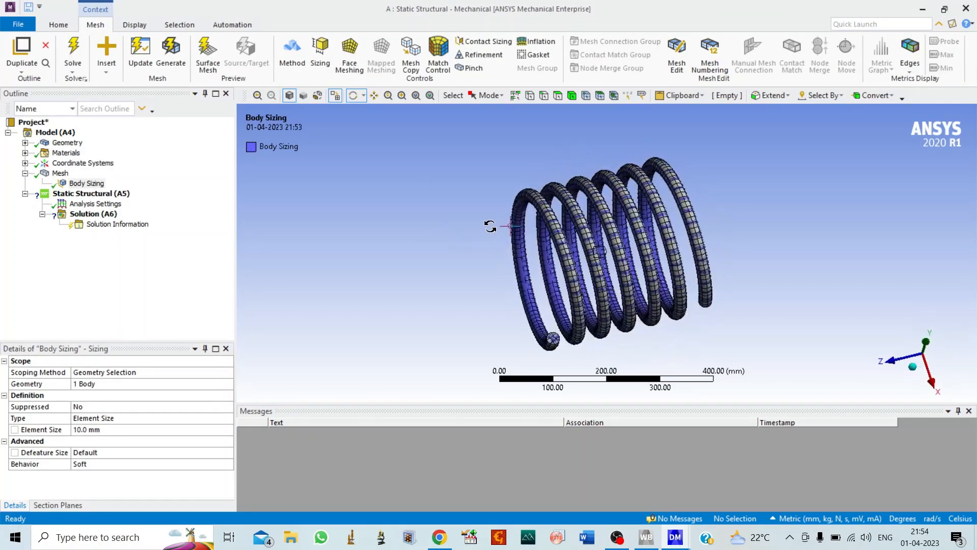
Add a Fixed Support to the static structural analysis on the wire end face at the spring's low-Z end.
{"action": "left_click", "coordinate": [94, 194]}
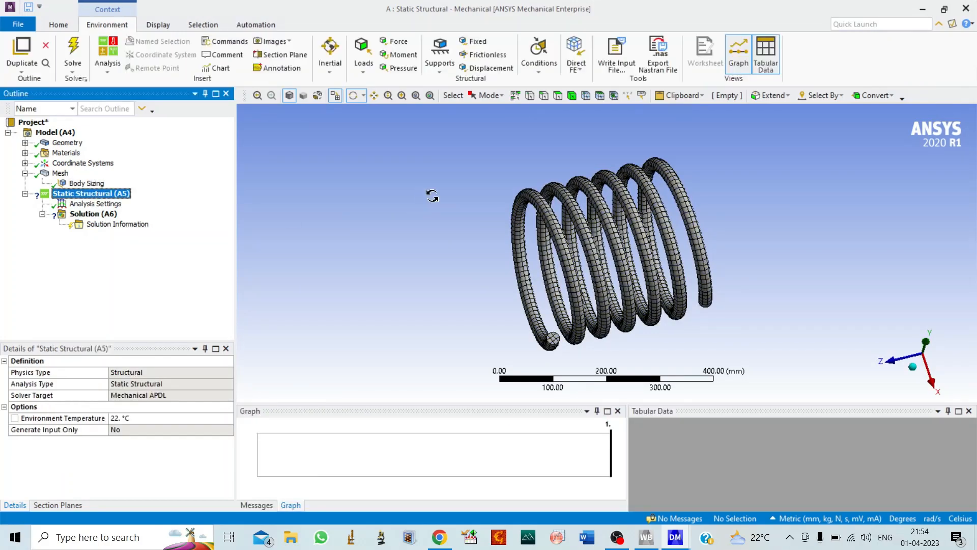
{"action": "left_click_drag", "start_coordinate": [433, 196], "coordinate": [686, 177]}
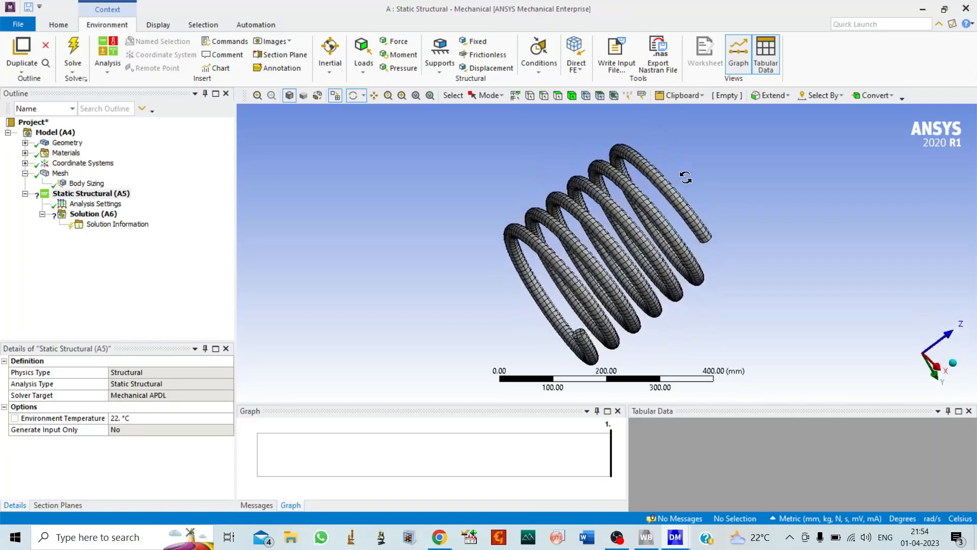
{"action": "right_click", "coordinate": [102, 193]}
{"action": "mouse_move", "coordinate": [188, 199]}
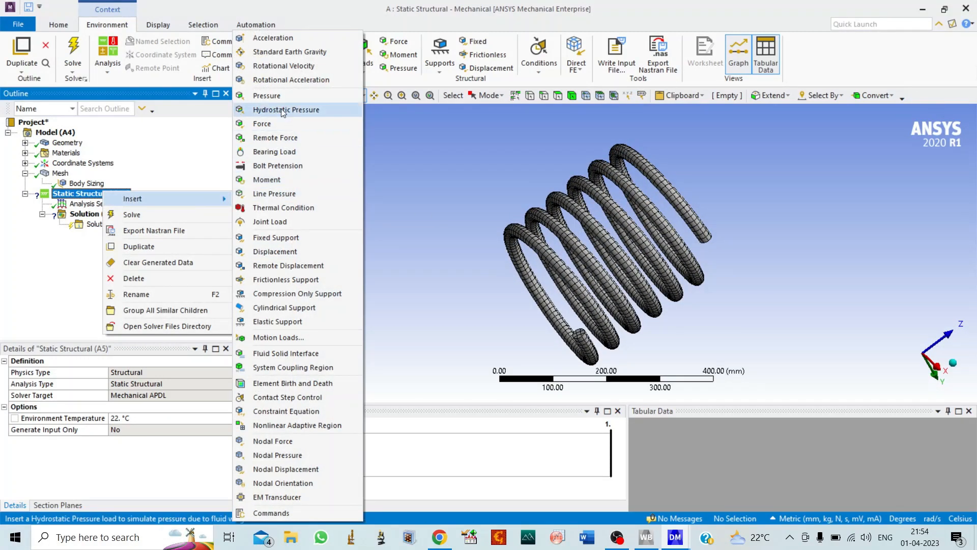
{"action": "left_click", "coordinate": [291, 236]}
{"action": "left_click", "coordinate": [580, 332]}
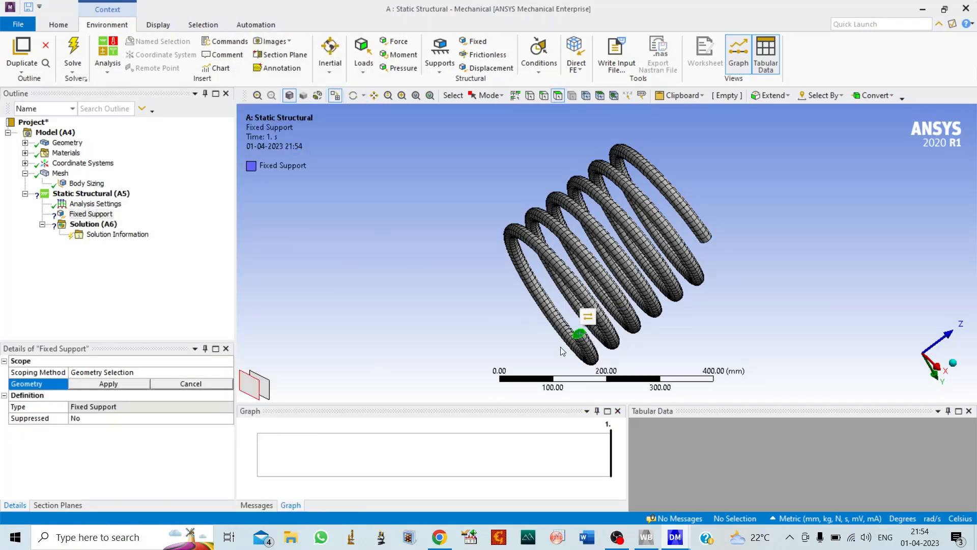
{"action": "left_click", "coordinate": [109, 385]}
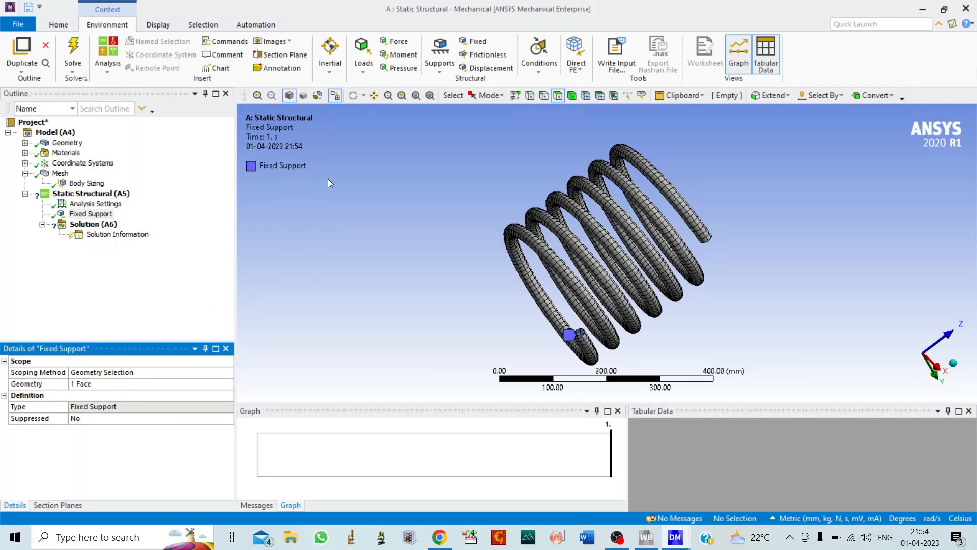
Add a Force load scoped to the wire end face at the spring's high-Z end.
{"action": "right_click", "coordinate": [108, 194]}
{"action": "mouse_move", "coordinate": [150, 200]}
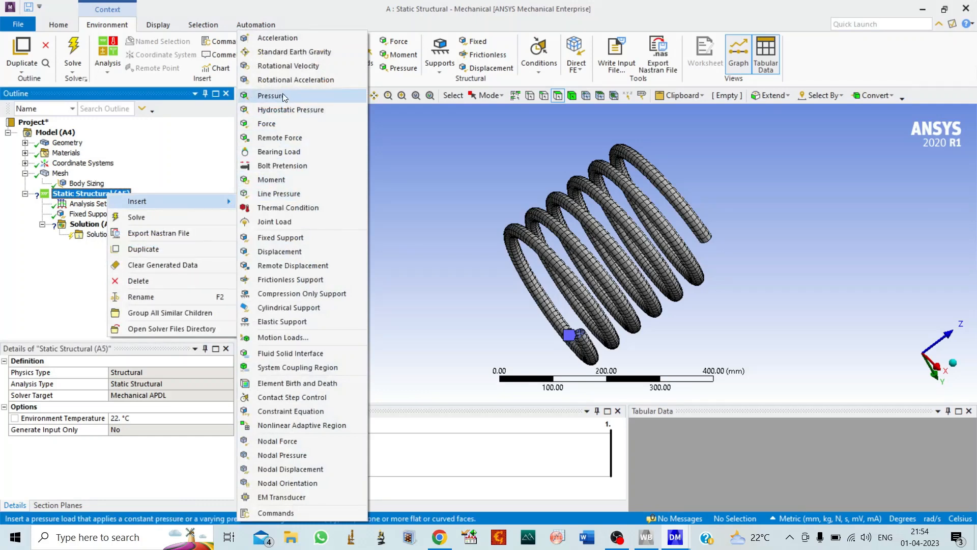
{"action": "left_click", "coordinate": [270, 125]}
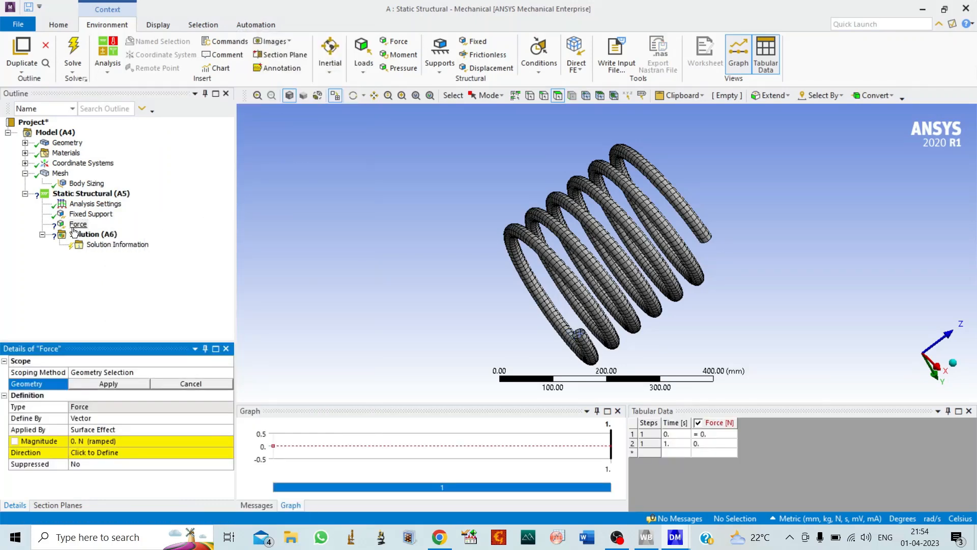
{"action": "left_click", "coordinate": [355, 96]}
{"action": "left_click_drag", "start_coordinate": [649, 259], "coordinate": [453, 251]}
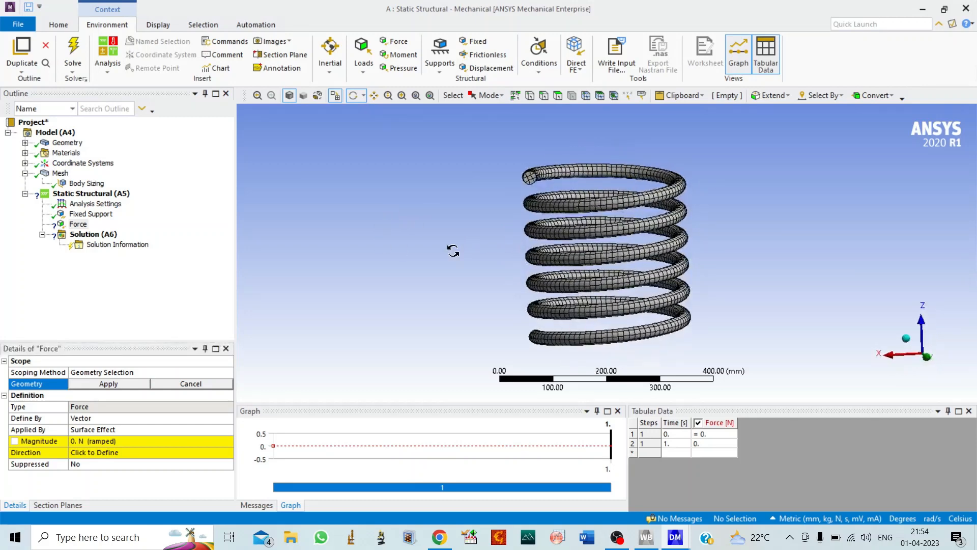
{"action": "left_click", "coordinate": [557, 95]}
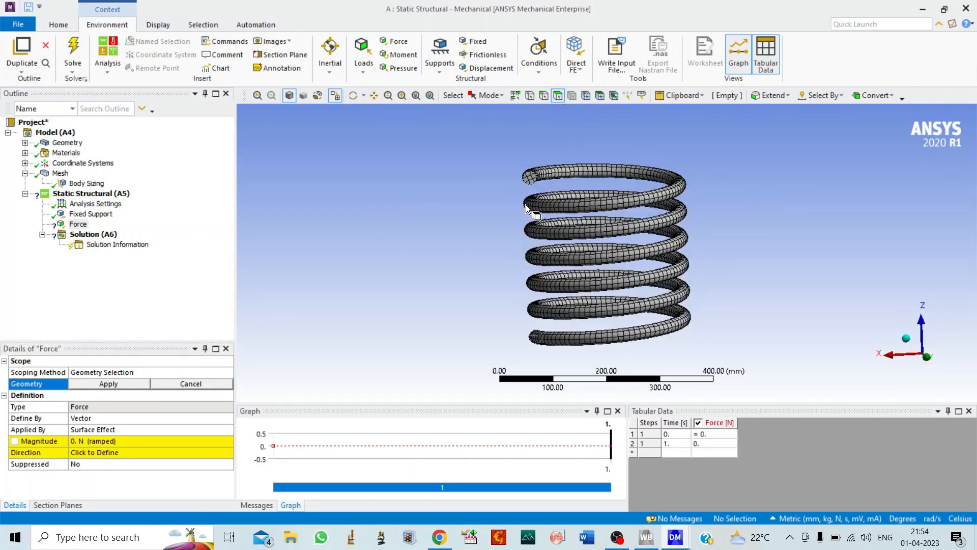
{"action": "left_click", "coordinate": [530, 178]}
{"action": "left_click", "coordinate": [145, 386]}
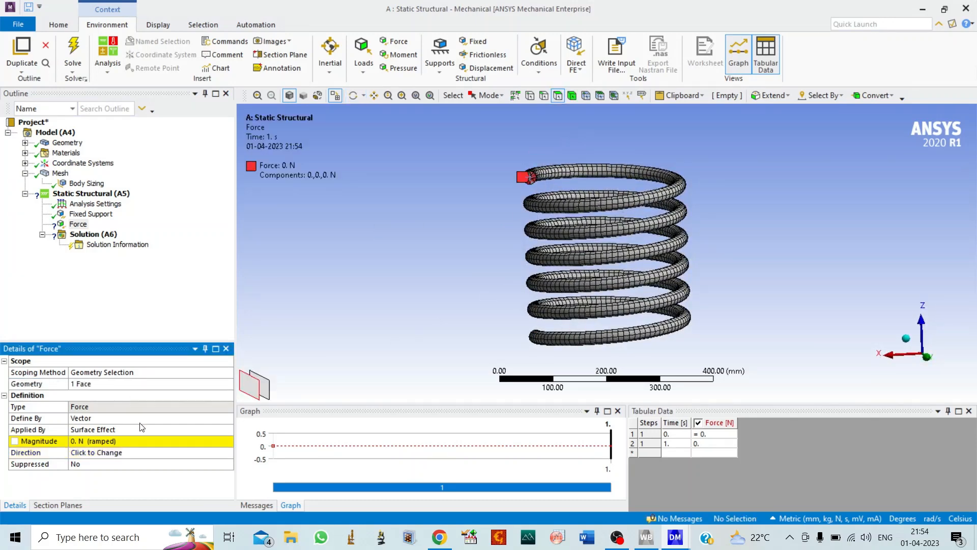
Define the force by components with a Z component of -18 N, and check the support and force placement.
{"action": "left_click", "coordinate": [230, 418]}
{"action": "left_click", "coordinate": [228, 419]}
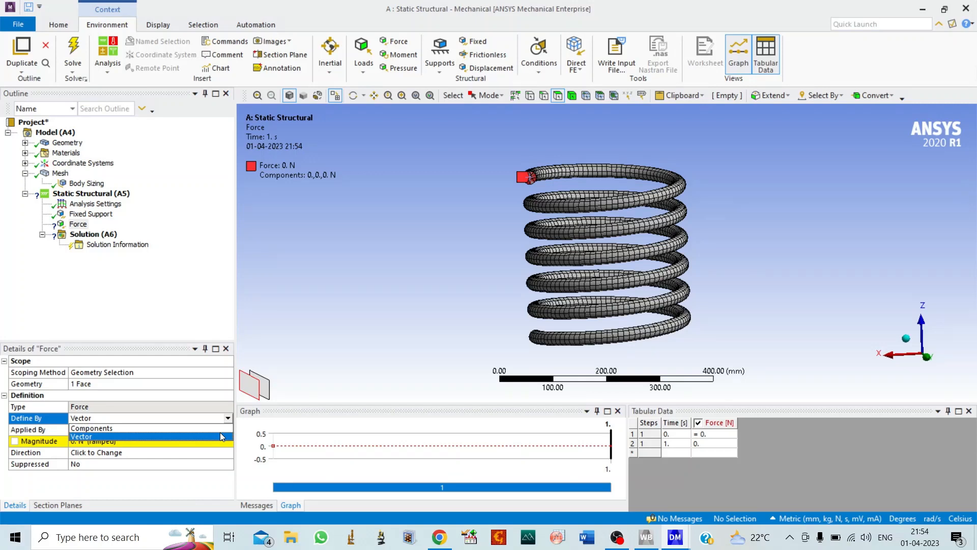
{"action": "left_click", "coordinate": [131, 430]}
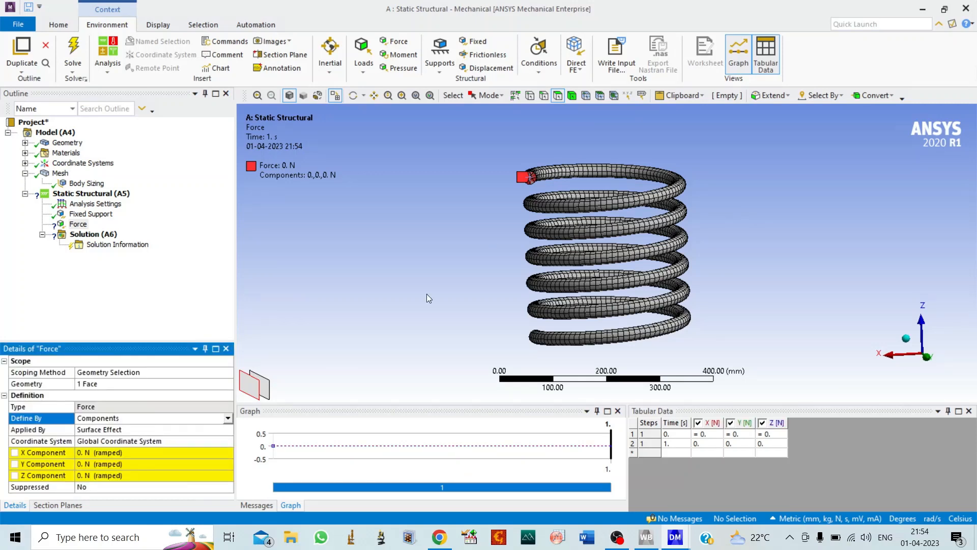
{"action": "left_click", "coordinate": [352, 96]}
{"action": "left_click_drag", "start_coordinate": [601, 219], "coordinate": [472, 361]}
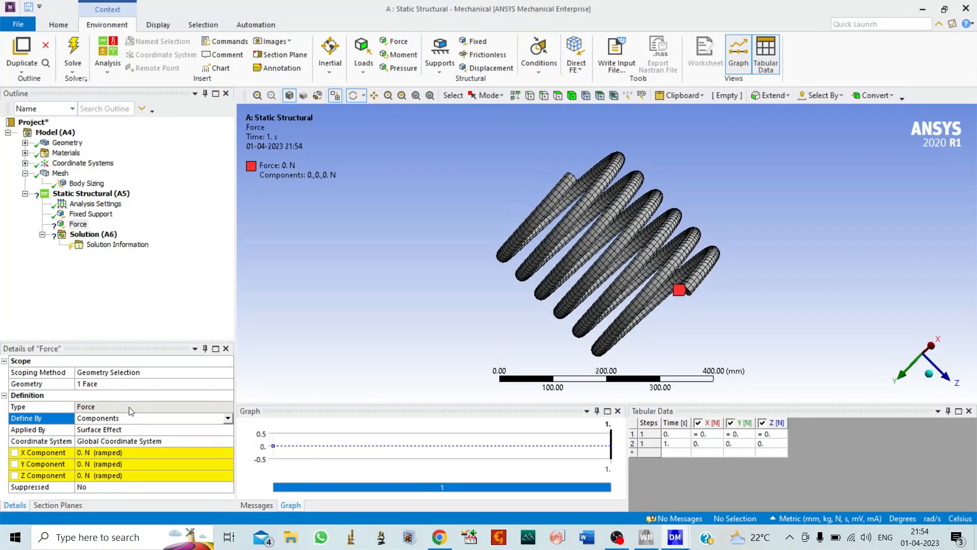
{"action": "left_click", "coordinate": [110, 476]}
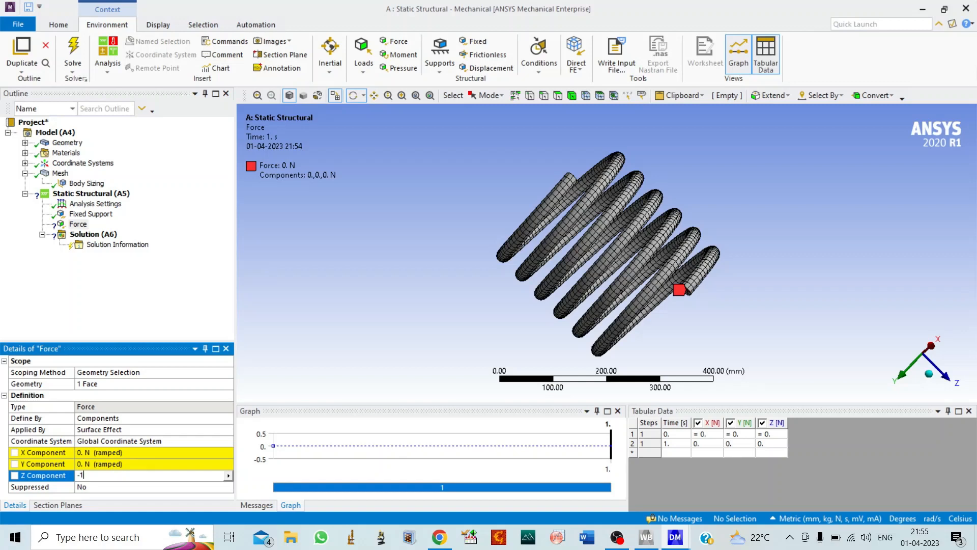
{"action": "key", "text": "Return"}
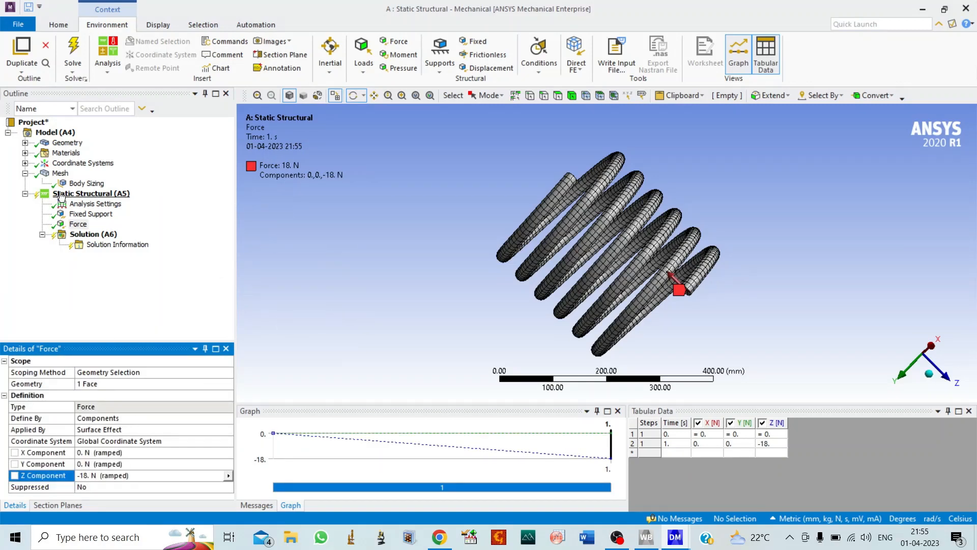
{"action": "left_click", "coordinate": [91, 214]}
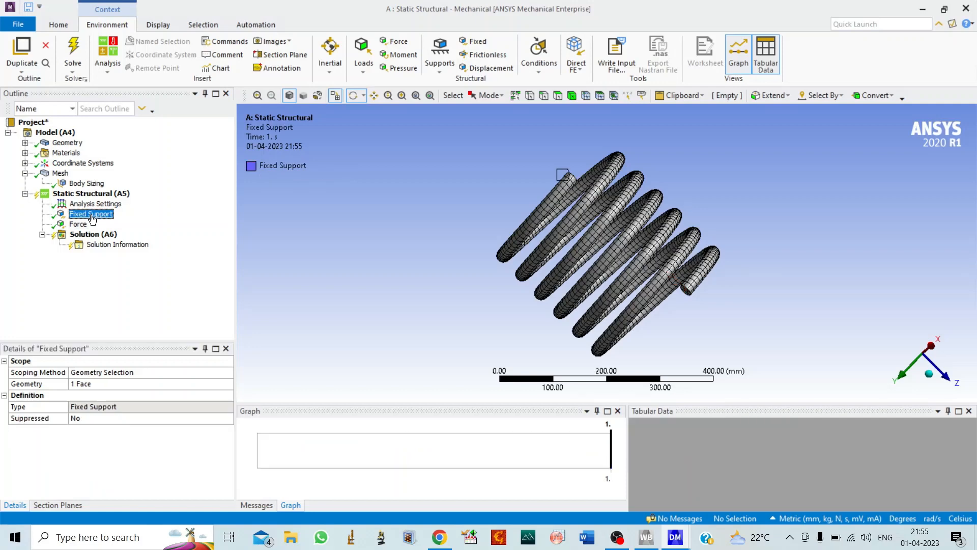
{"action": "left_click", "coordinate": [77, 226]}
{"action": "left_click_drag", "start_coordinate": [379, 209], "coordinate": [249, 194]}
Add Total Deformation and Directional Deformation results to the solution.
{"action": "left_click", "coordinate": [94, 234]}
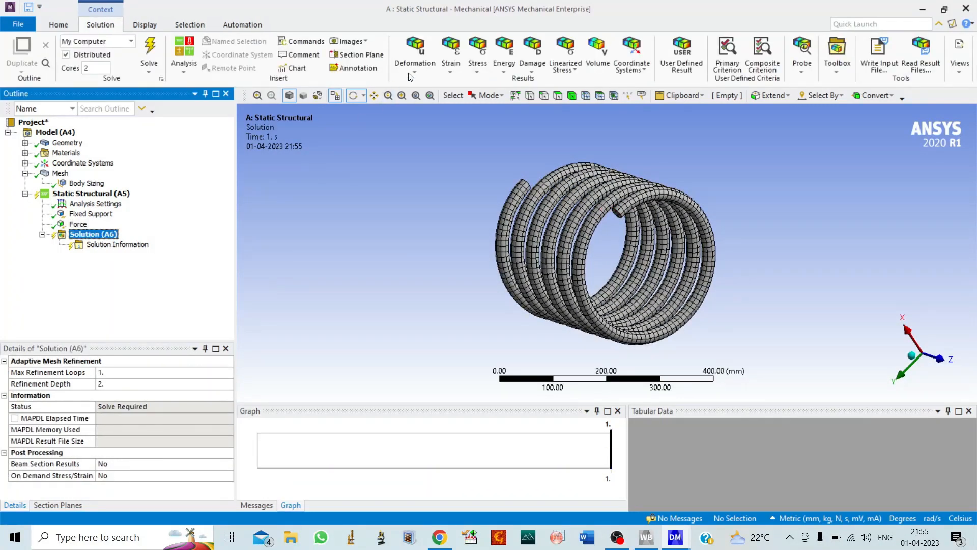
{"action": "left_click", "coordinate": [419, 51]}
{"action": "left_click", "coordinate": [442, 82]}
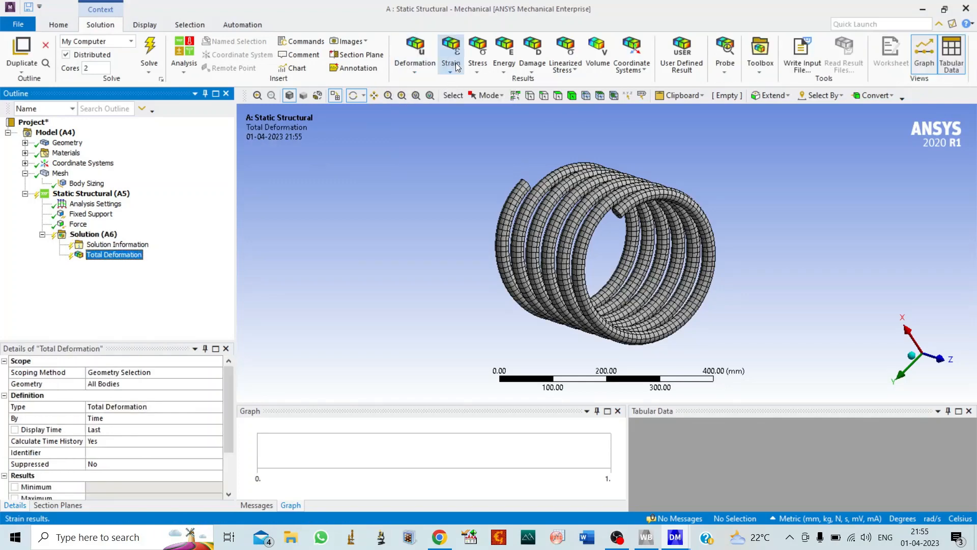
{"action": "left_click", "coordinate": [415, 61]}
{"action": "left_click", "coordinate": [430, 96]}
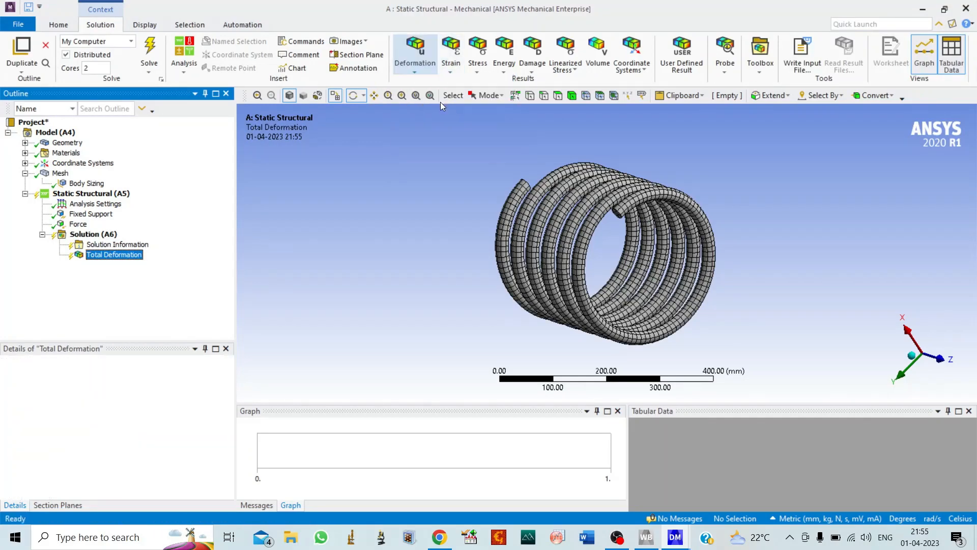
Add Equivalent Elastic Strain and Maximum Shear Elastic Strain results to the solution.
{"action": "left_click", "coordinate": [451, 56]}
{"action": "left_click", "coordinate": [451, 59]}
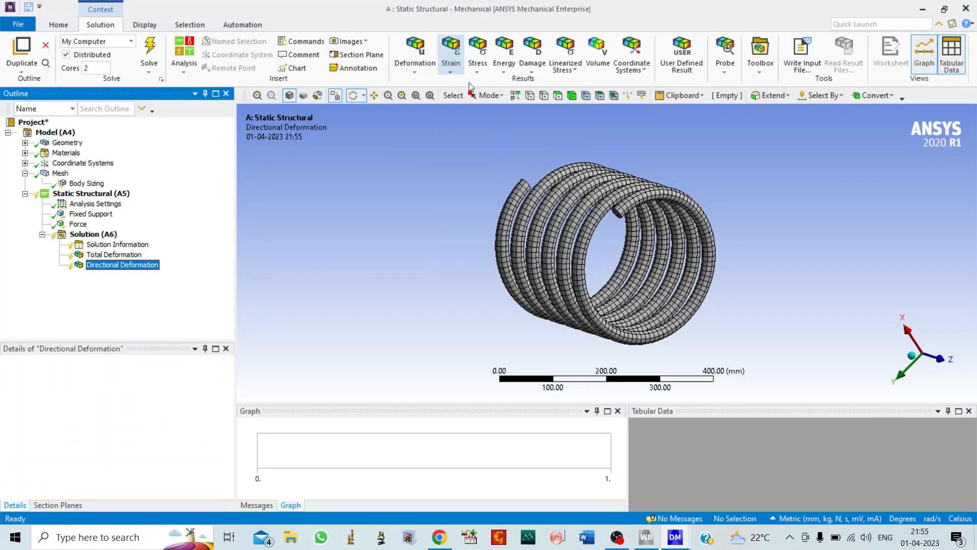
{"action": "left_click", "coordinate": [451, 56]}
{"action": "left_click", "coordinate": [485, 140]}
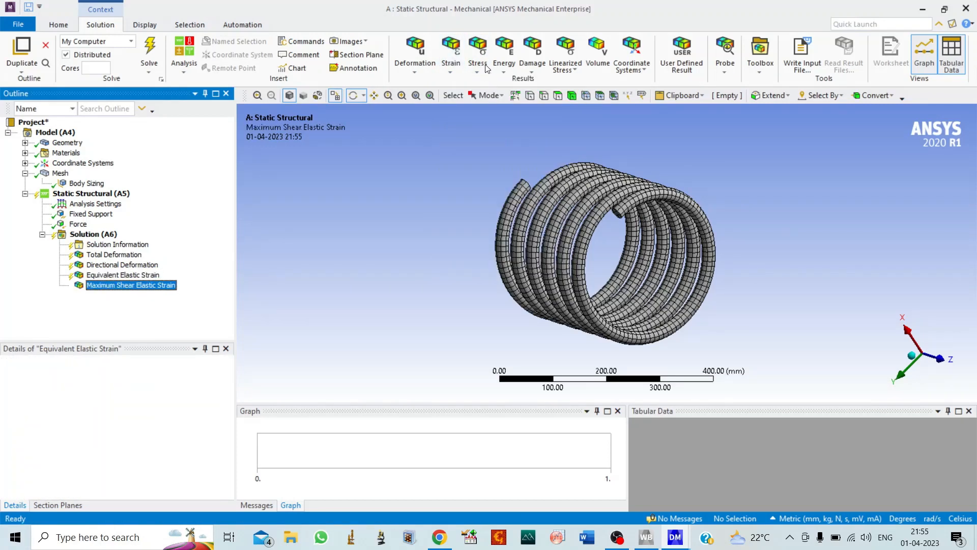
Add Equivalent (von-Mises), Maximum Principal and Maximum Shear stress results to the solution.
{"action": "left_click", "coordinate": [478, 56]}
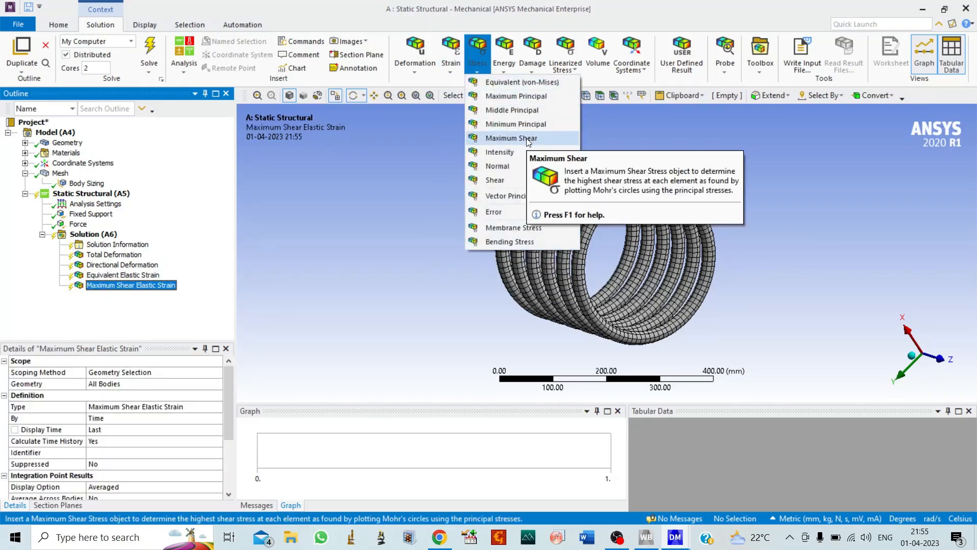
{"action": "left_click", "coordinate": [509, 80]}
{"action": "left_click", "coordinate": [479, 62]}
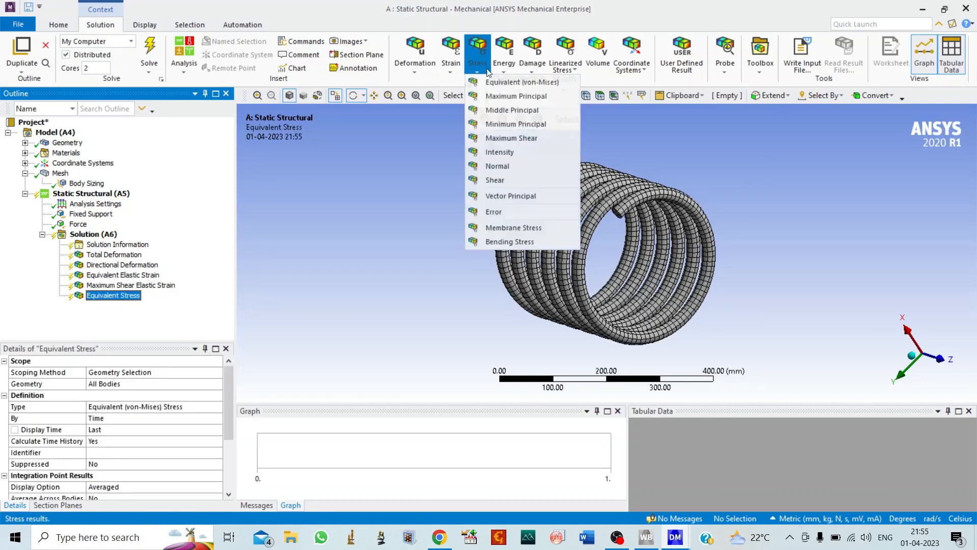
{"action": "left_click", "coordinate": [517, 96]}
{"action": "left_click", "coordinate": [478, 59]}
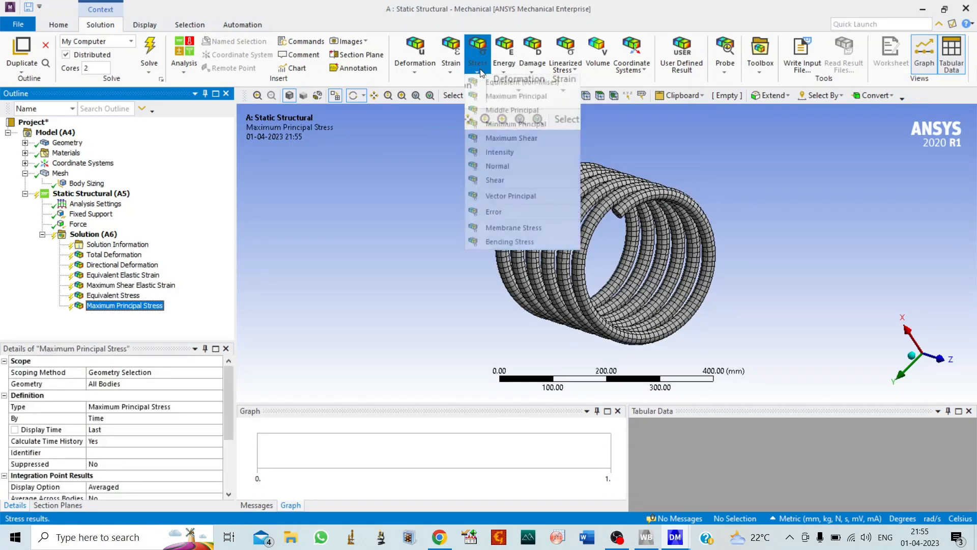
{"action": "left_click", "coordinate": [523, 139]}
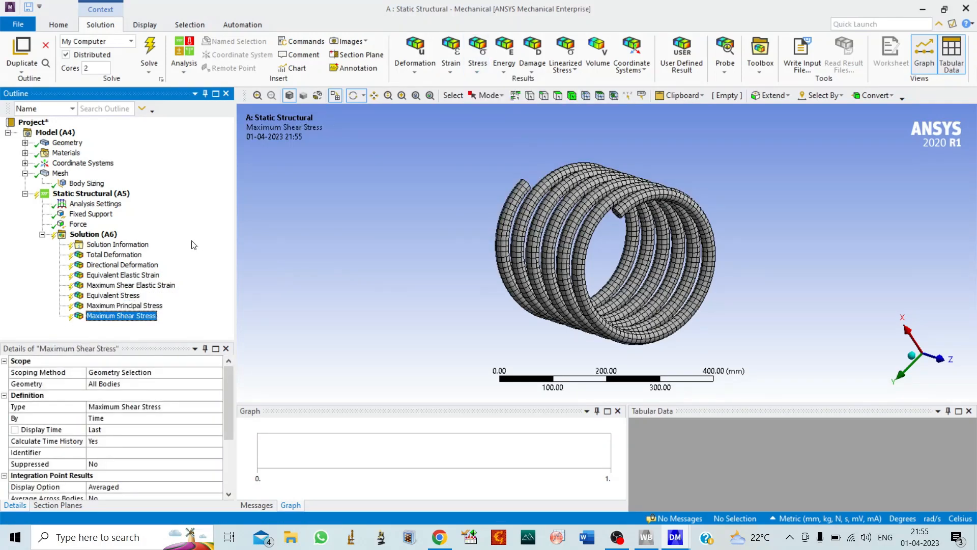
Solve the static structural analysis of the spring.
{"action": "left_click", "coordinate": [115, 235]}
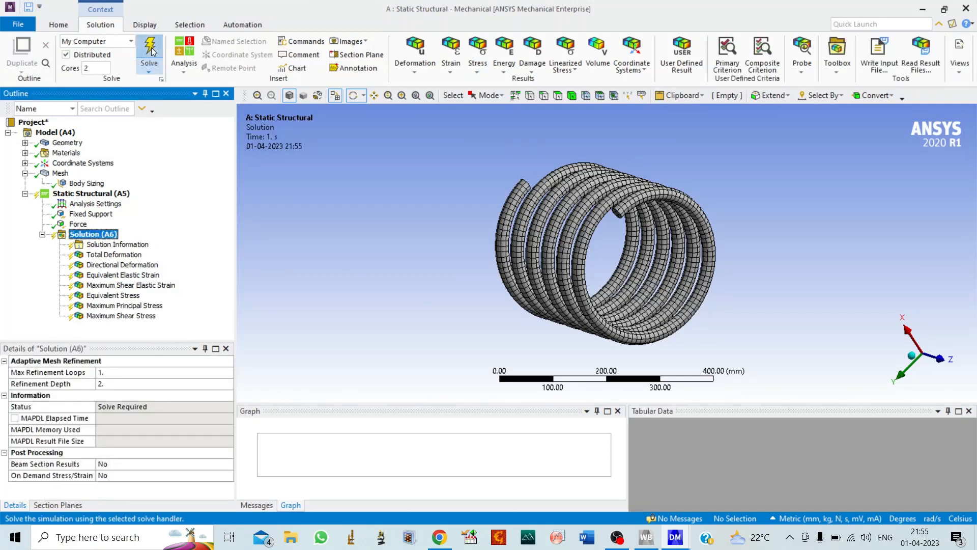
{"action": "key", "text": "F5"}
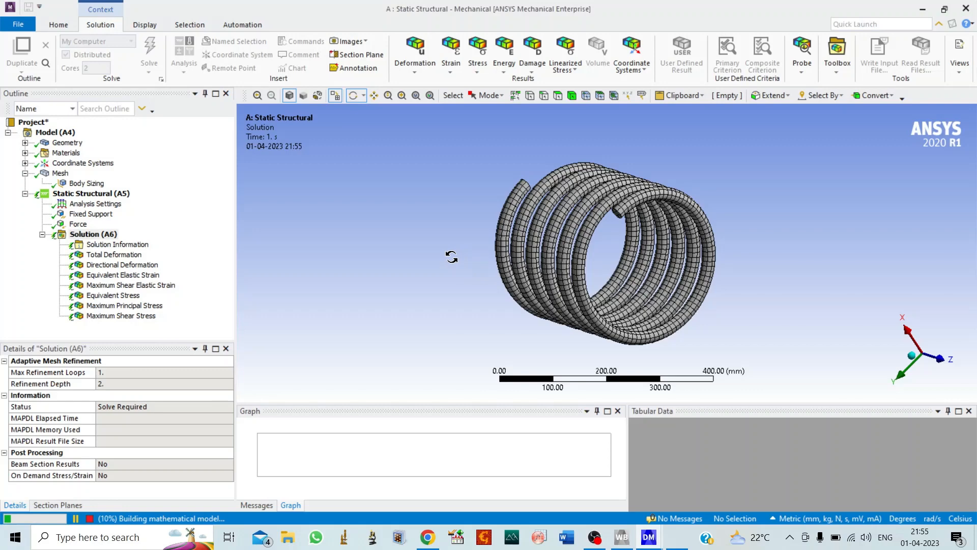
{"action": "left_click_drag", "start_coordinate": [452, 256], "coordinate": [553, 274]}
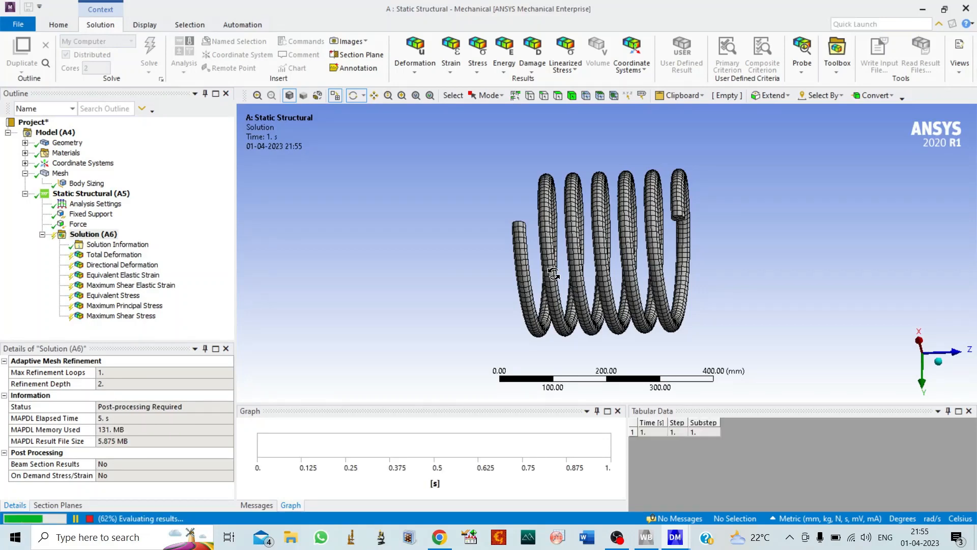
{"action": "mouse_move", "coordinate": [555, 235]}
{"action": "left_mouse_down"}
{"action": "mouse_move", "coordinate": [458, 236]}
{"action": "mouse_move", "coordinate": [549, 248]}
{"action": "left_mouse_up"}
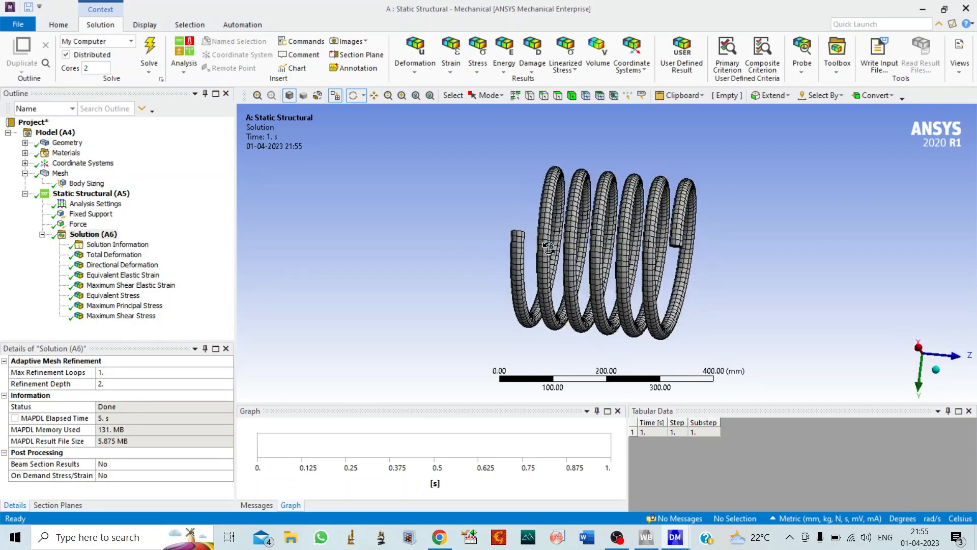
Show the Total Deformation result with No WireFrame edges and play its animation.
{"action": "left_click", "coordinate": [114, 254]}
{"action": "left_click", "coordinate": [487, 56]}
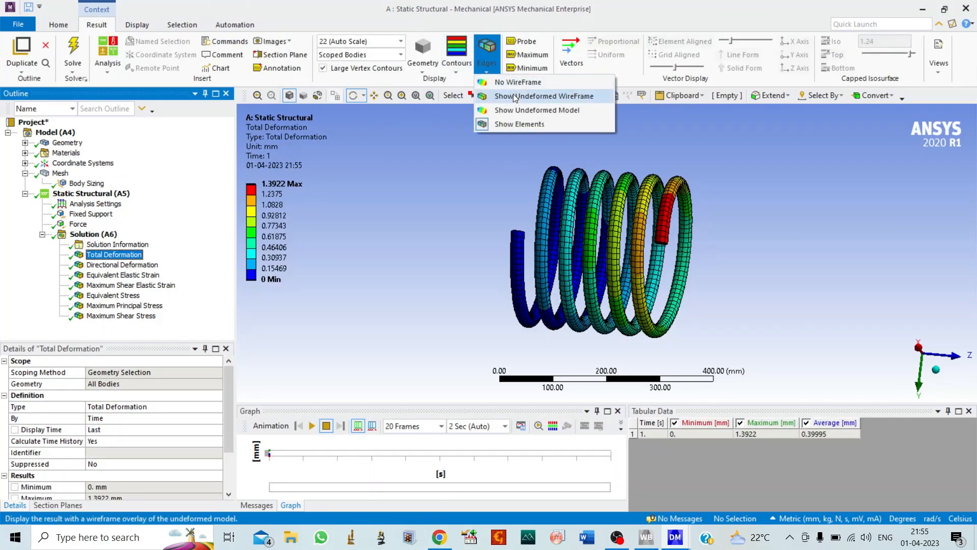
{"action": "left_click", "coordinate": [515, 82]}
{"action": "left_click_drag", "start_coordinate": [575, 248], "coordinate": [548, 235]}
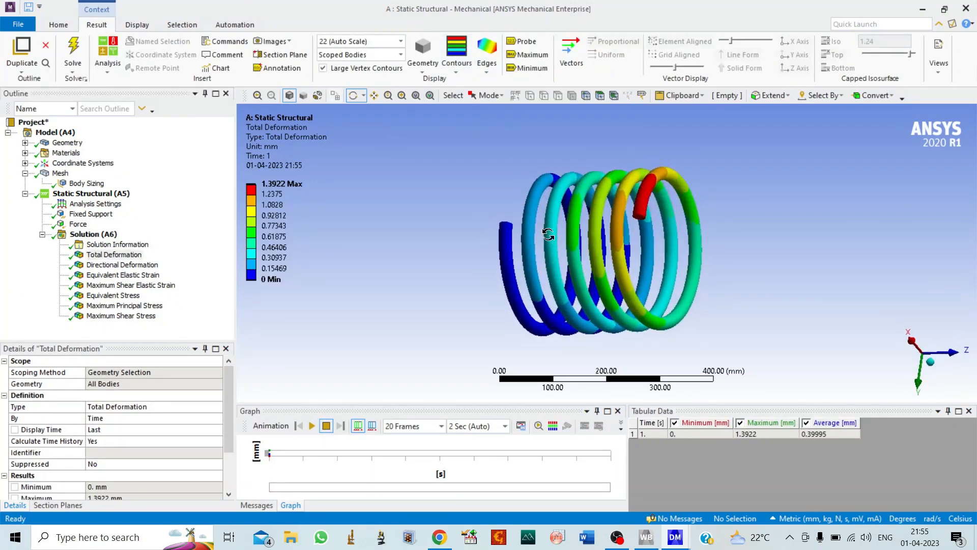
{"action": "left_click", "coordinate": [311, 426]}
{"action": "left_click_drag", "start_coordinate": [415, 284], "coordinate": [351, 265]}
Animate the Directional Deformation and Equivalent Elastic Strain results of the spring.
{"action": "left_click", "coordinate": [122, 265]}
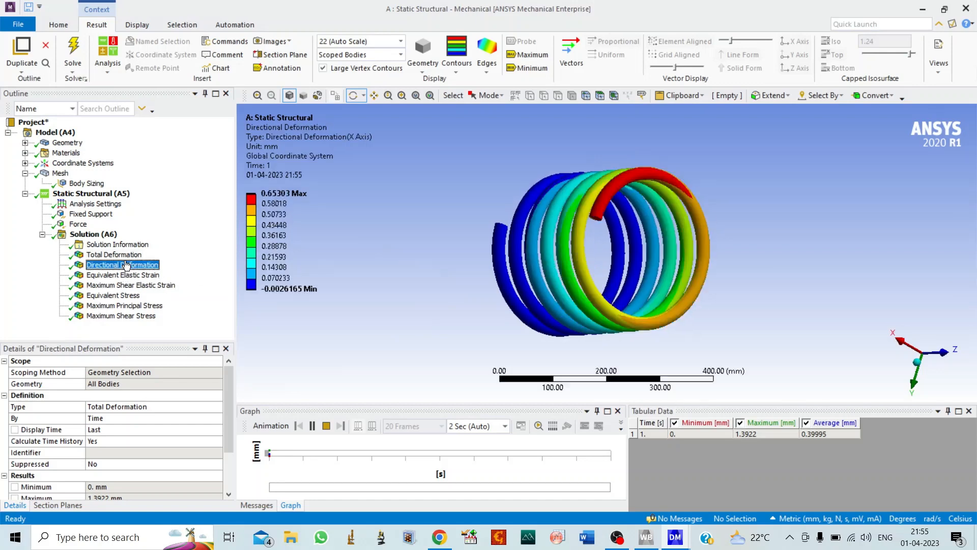
{"action": "left_click", "coordinate": [314, 426]}
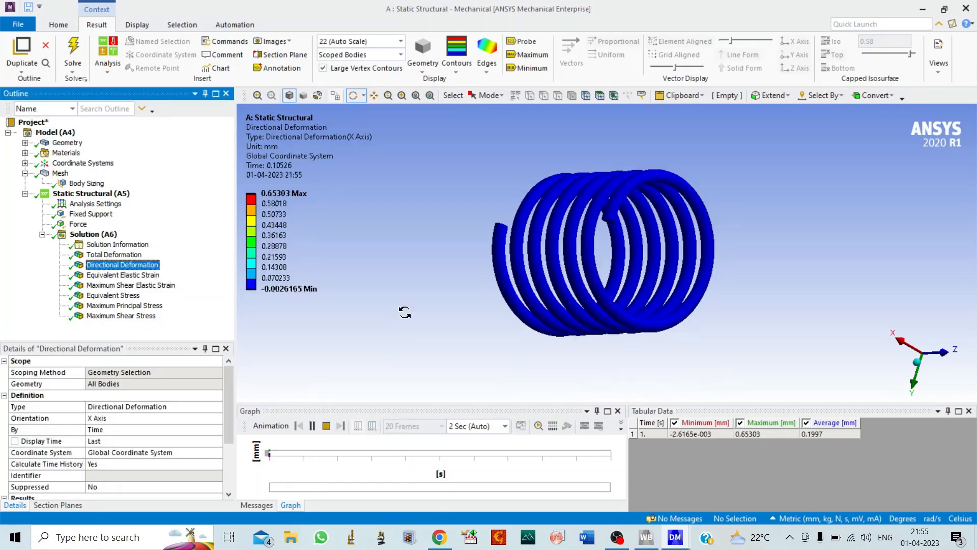
{"action": "left_click_drag", "start_coordinate": [409, 297], "coordinate": [491, 304]}
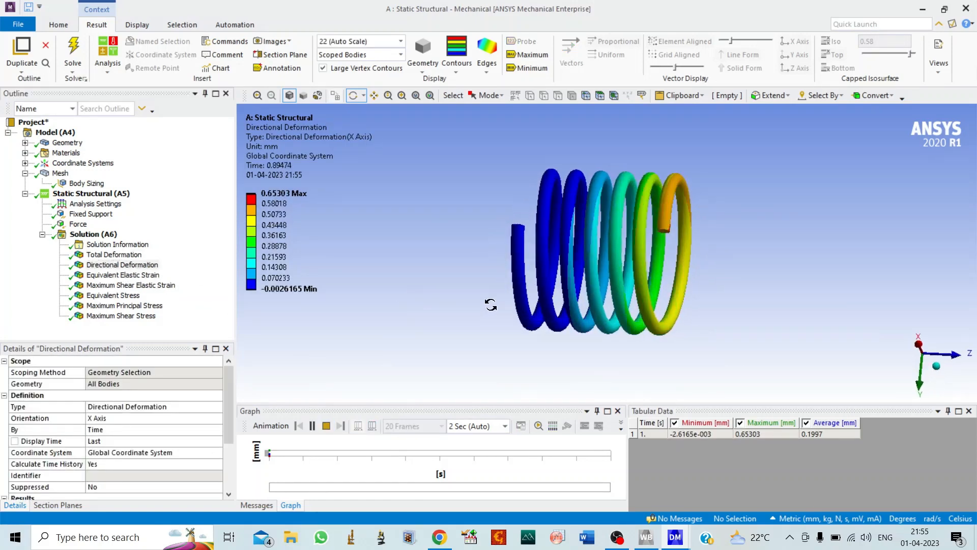
{"action": "left_click", "coordinate": [122, 275]}
{"action": "left_click", "coordinate": [313, 427]}
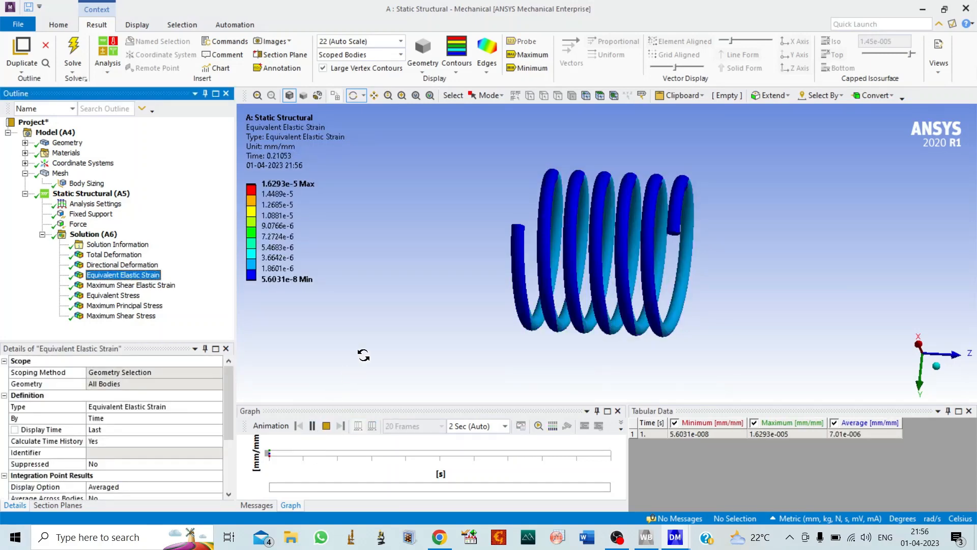
Examine the Maximum Shear Elastic Strain, Equivalent Stress, Maximum Principal Stress and Maximum Shear Stress plots on the spring.
{"action": "left_click", "coordinate": [130, 285]}
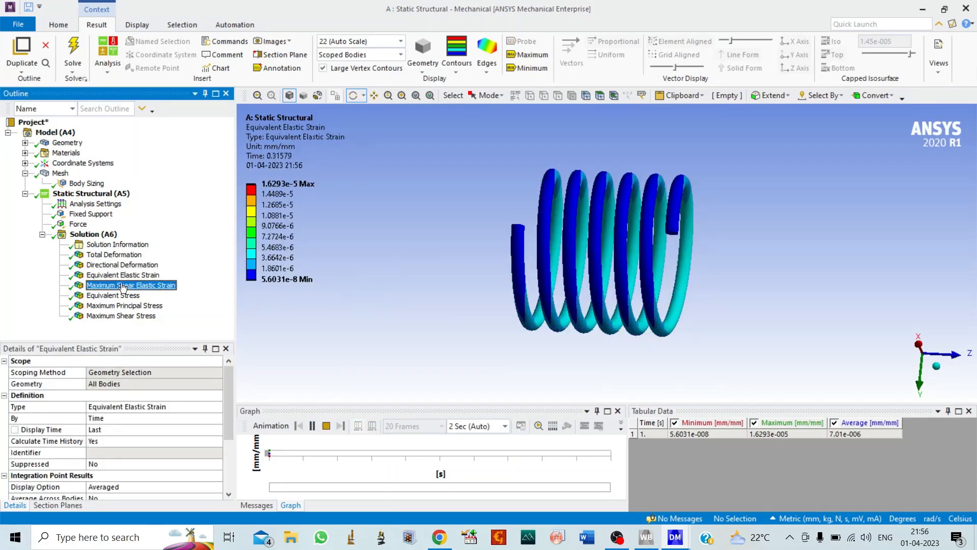
{"action": "left_click", "coordinate": [114, 295]}
{"action": "left_click", "coordinate": [125, 306]}
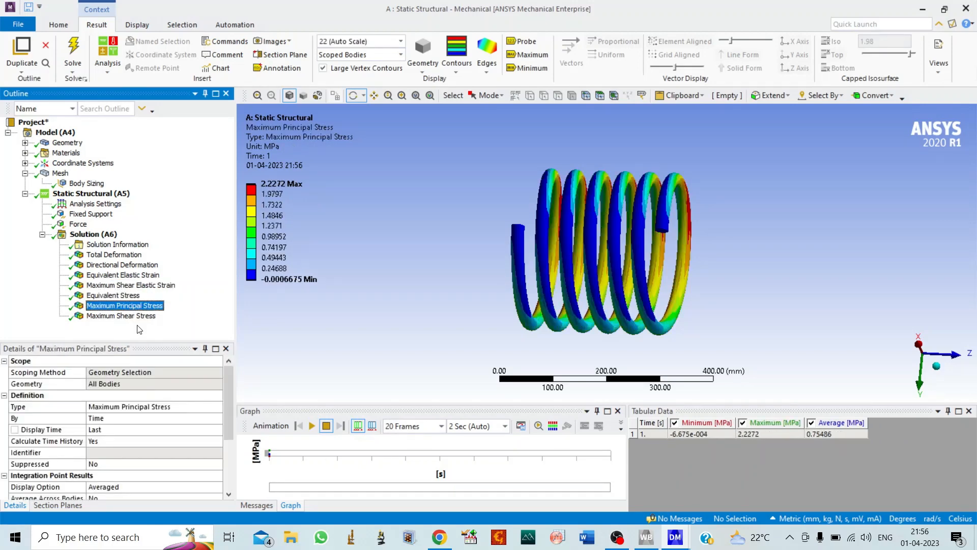
{"action": "left_click", "coordinate": [134, 317]}
{"action": "left_click_drag", "start_coordinate": [489, 285], "coordinate": [363, 357]}
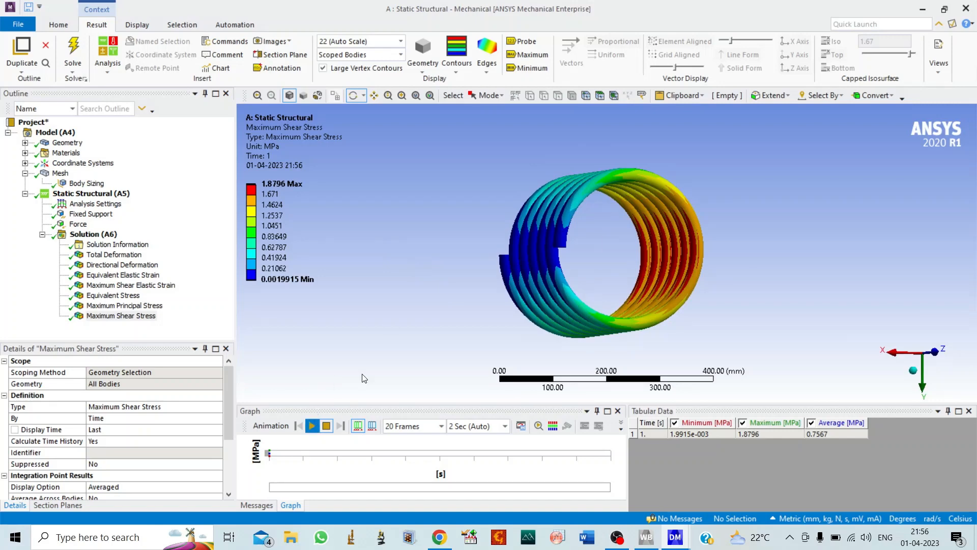